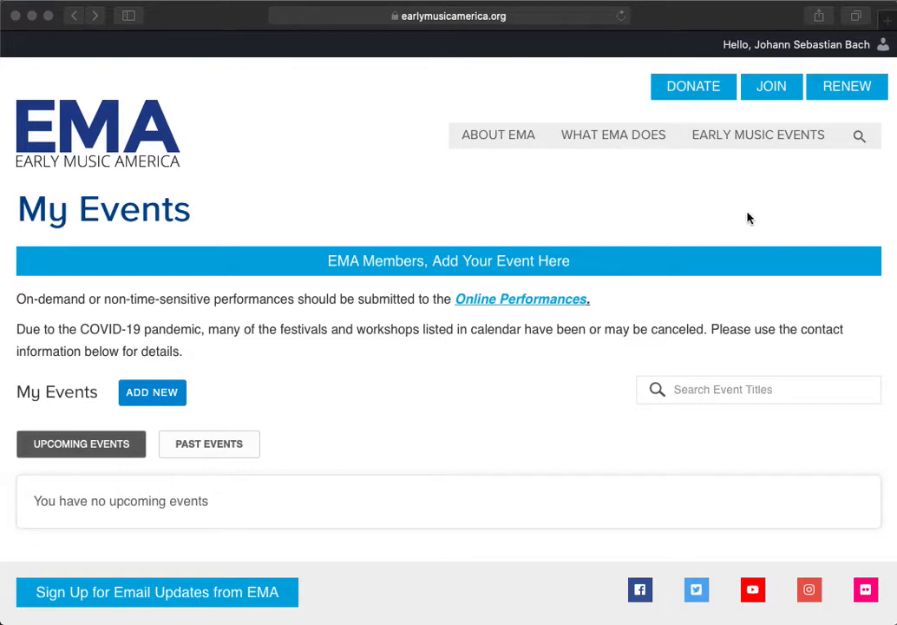
- Start a new event submission and title it "Test Event"
left_click(728, 44)
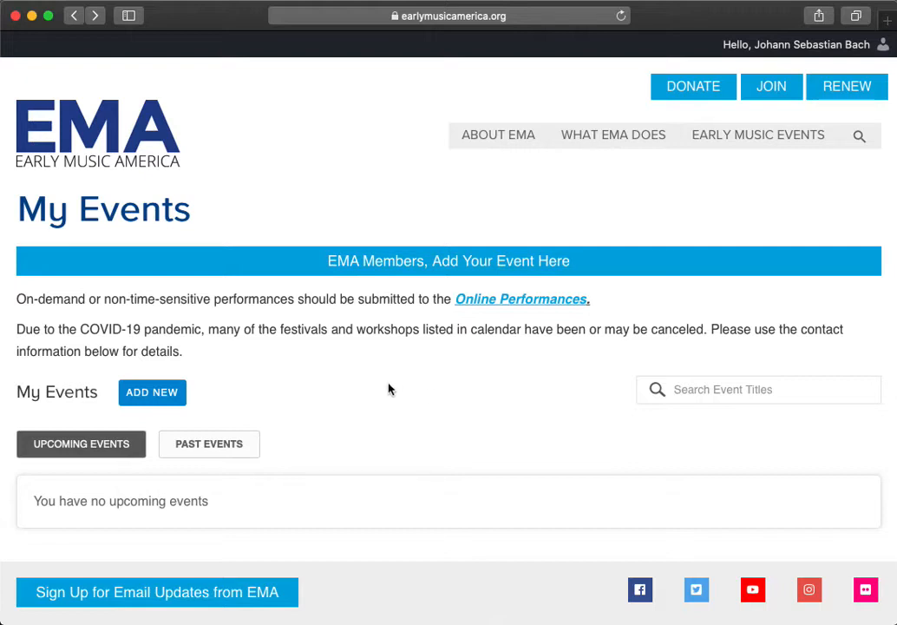
left_click(160, 395)
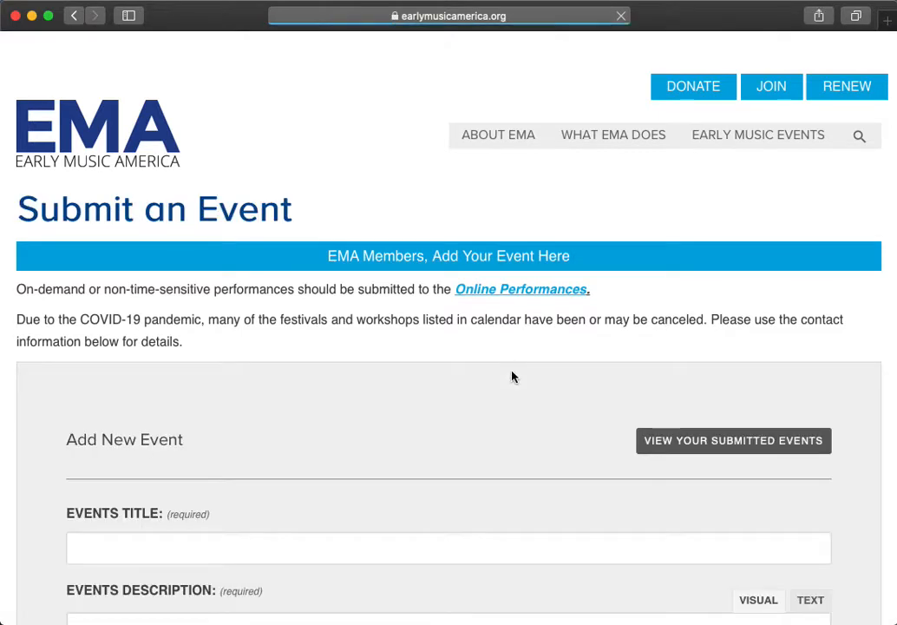
scroll(293, 384, "down", 1)
scroll(293, 384, "down", 5)
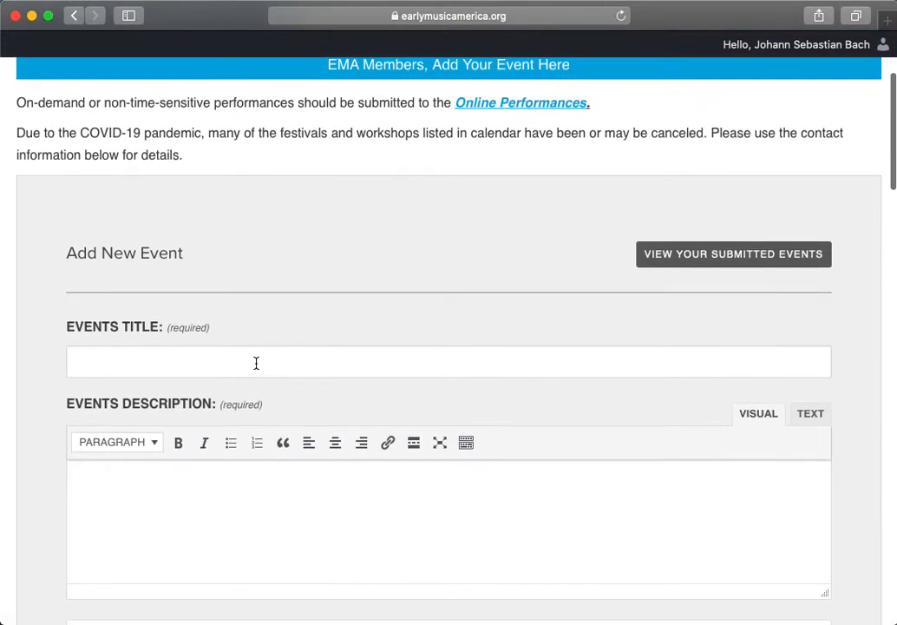
type("Test Event")
- Enter "Short description" as the event's description
scroll(220, 305, "down", 6)
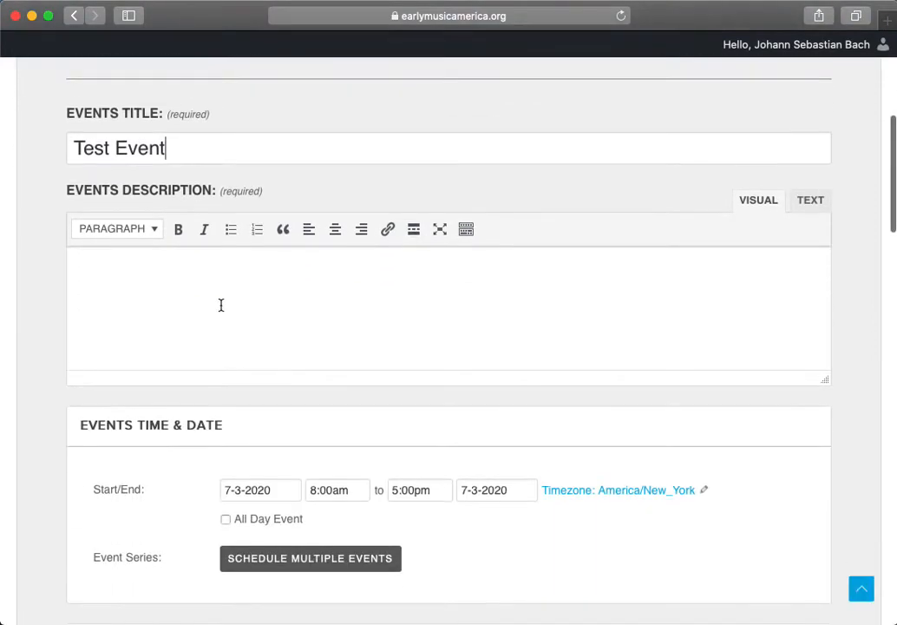
left_click(221, 304)
type("SHort")
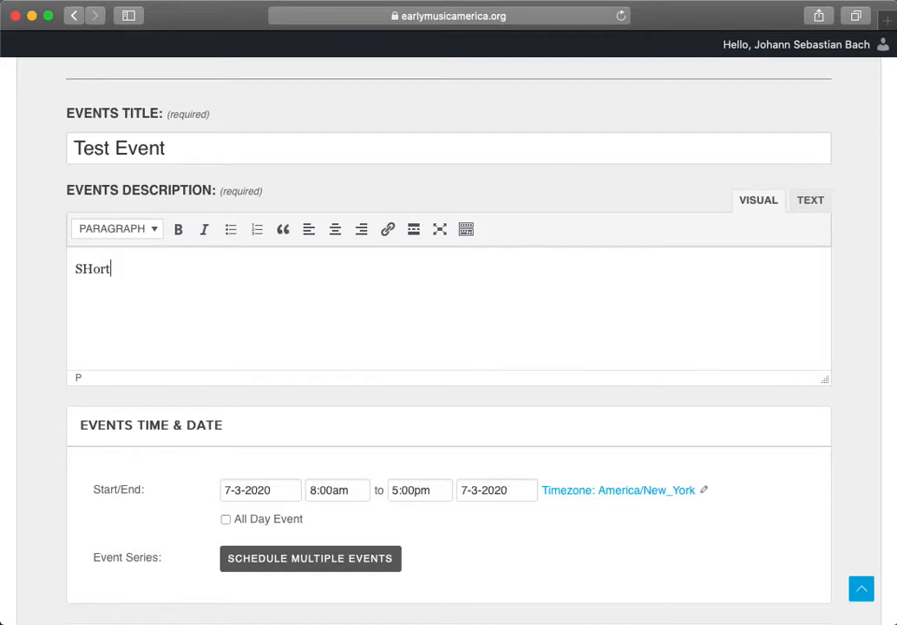
type(" description")
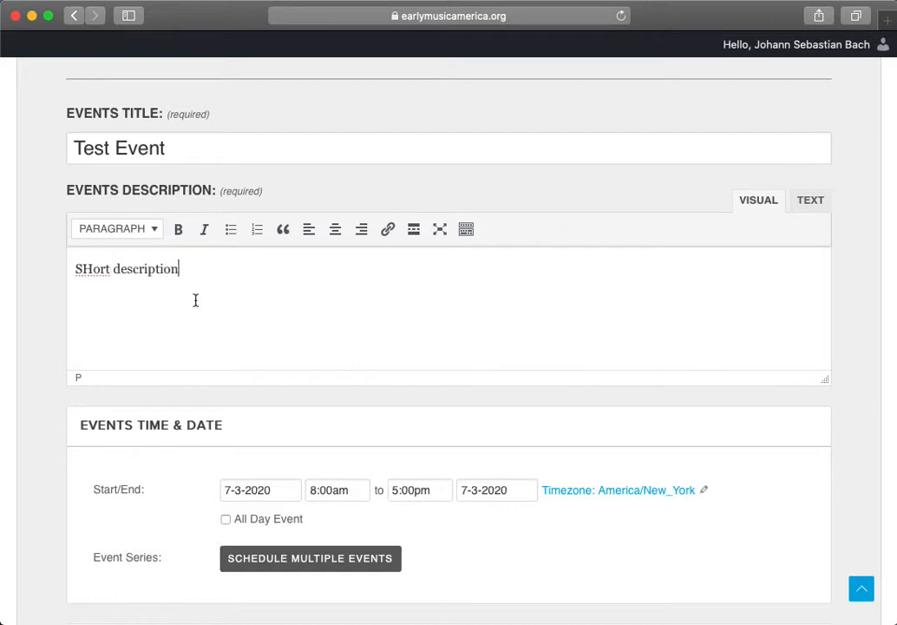
left_click(93, 269)
key("BackSpace")
type("h")
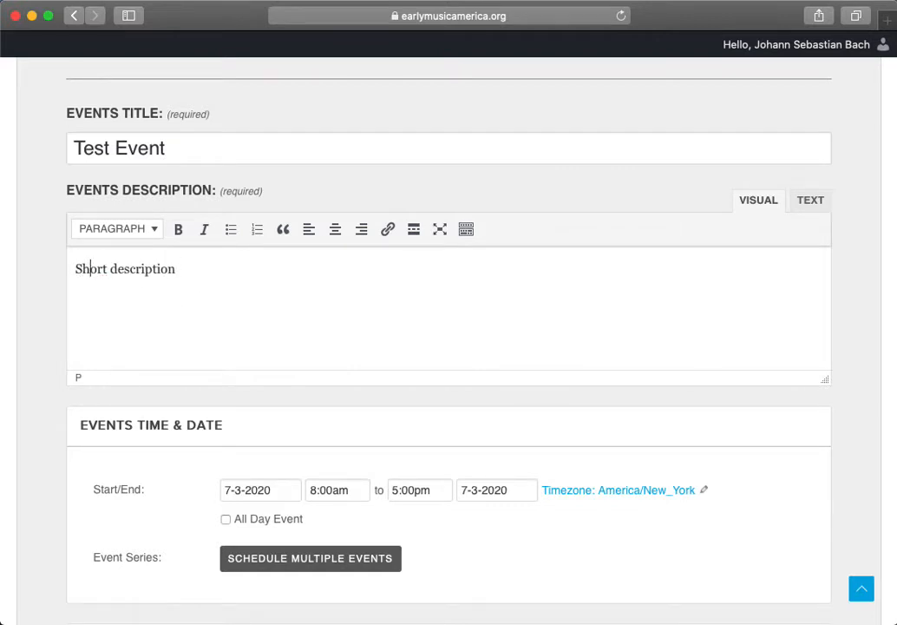
- Show the description editor's additional row of formatting tools and view the available paragraph and heading styles
left_click(466, 230)
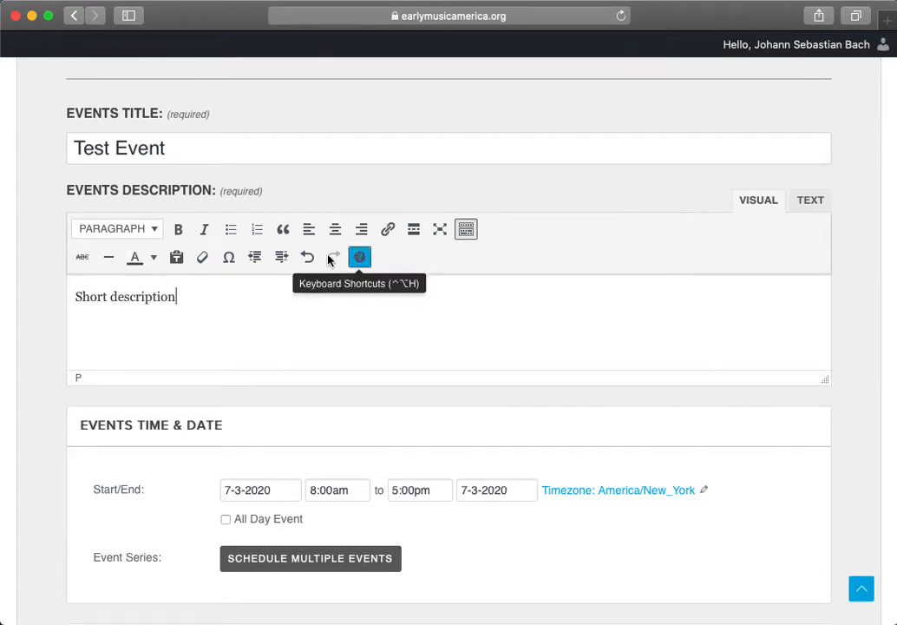
left_click(149, 236)
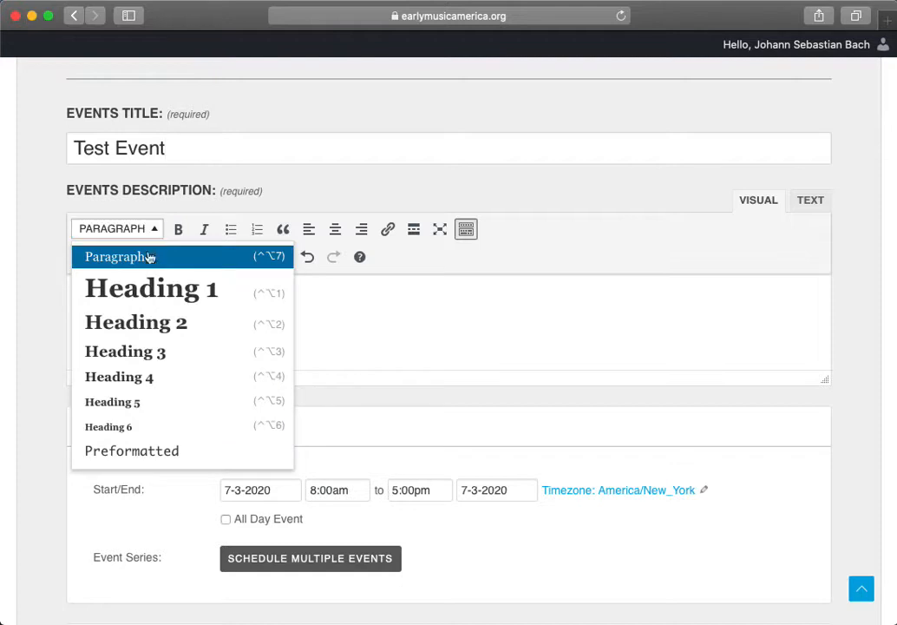
left_click(423, 318)
scroll(359, 314, "down", 1)
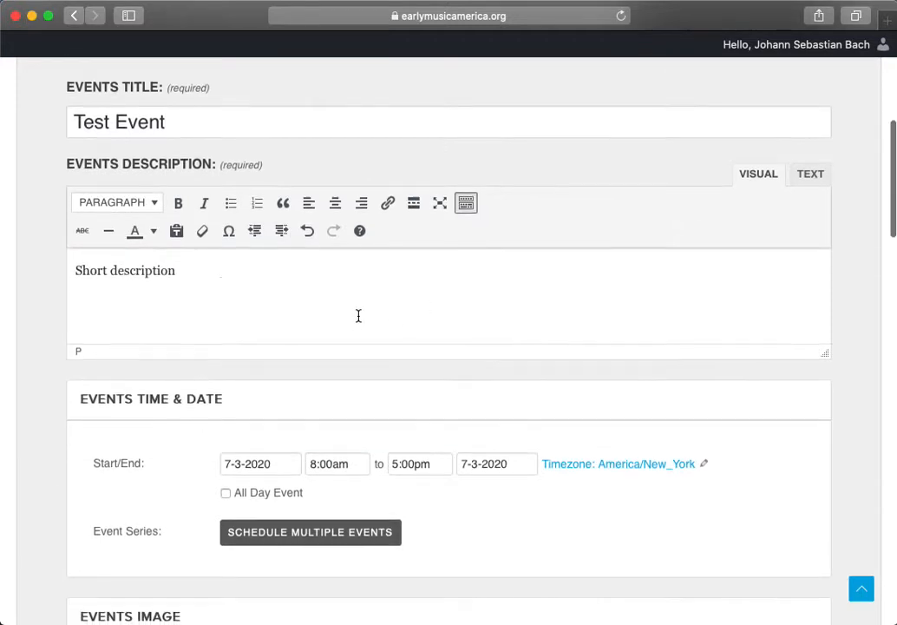
- View the description in text mode and return to the visual editor
left_click(820, 176)
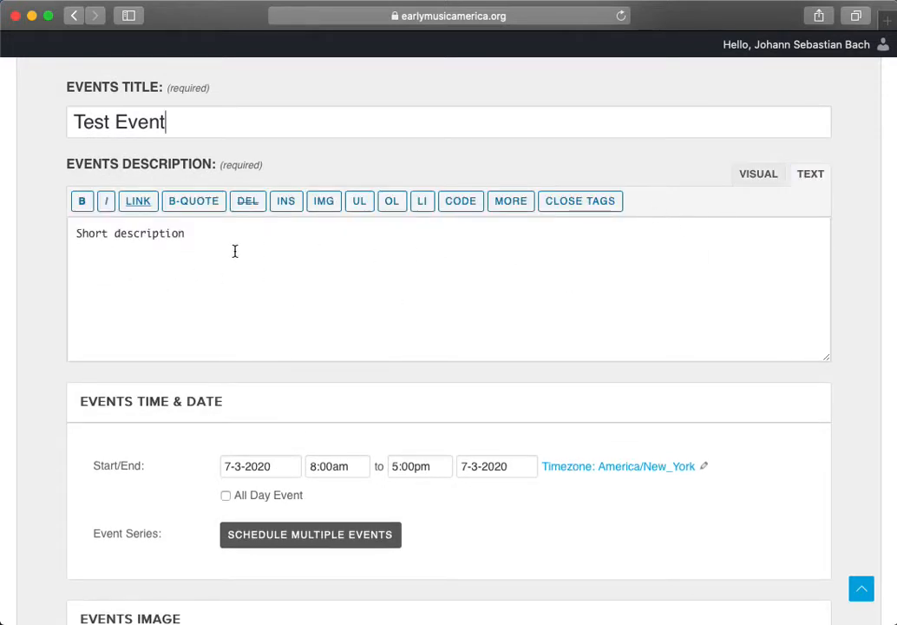
left_click(767, 183)
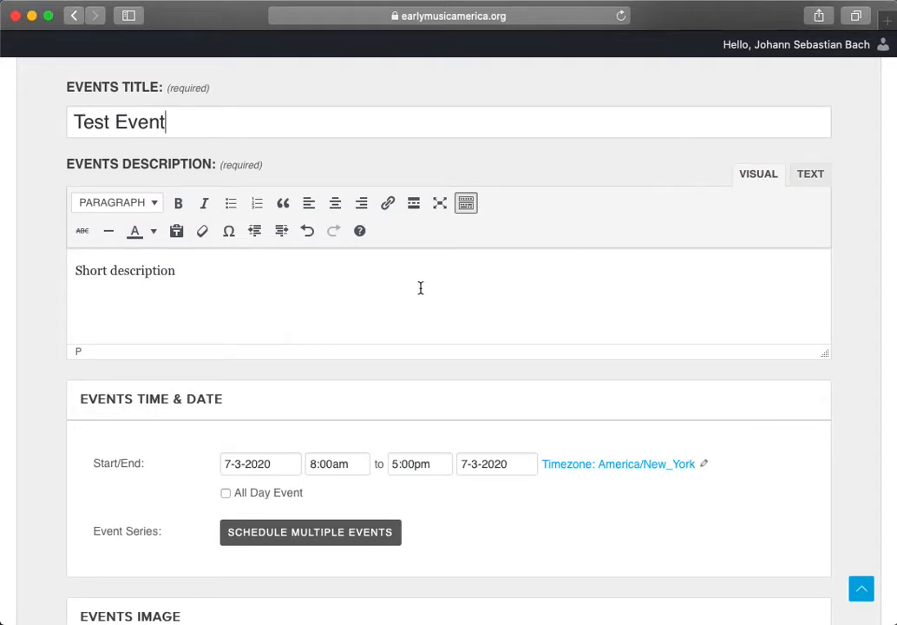
scroll(420, 288, "down", 2)
scroll(301, 260, "up", 1)
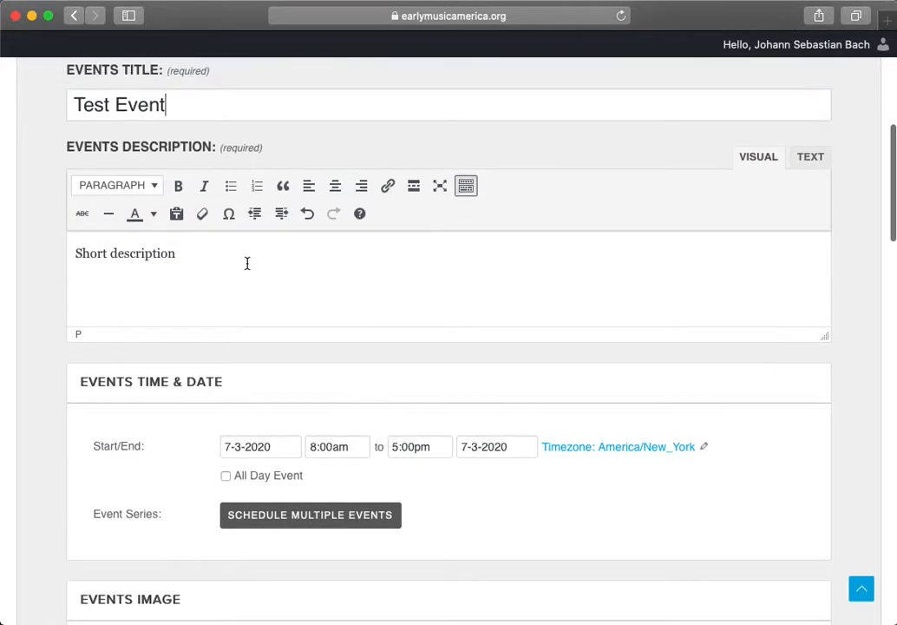
scroll(221, 264, "down", 2)
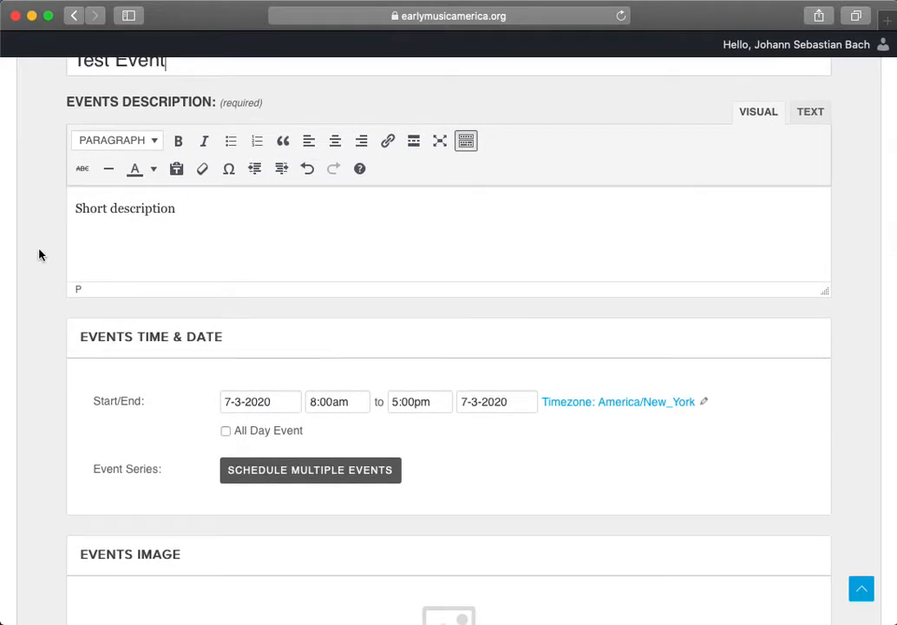
- Schedule multiple events and go through the weekly, monthly and yearly recurrence options, ending on Once
scroll(43, 253, "down", 3)
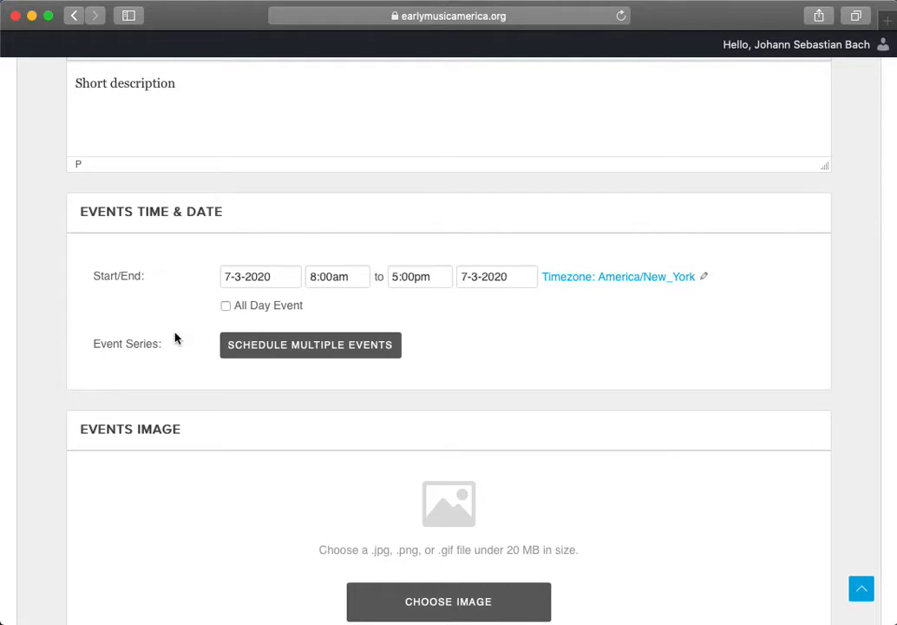
scroll(190, 343, "down", 2)
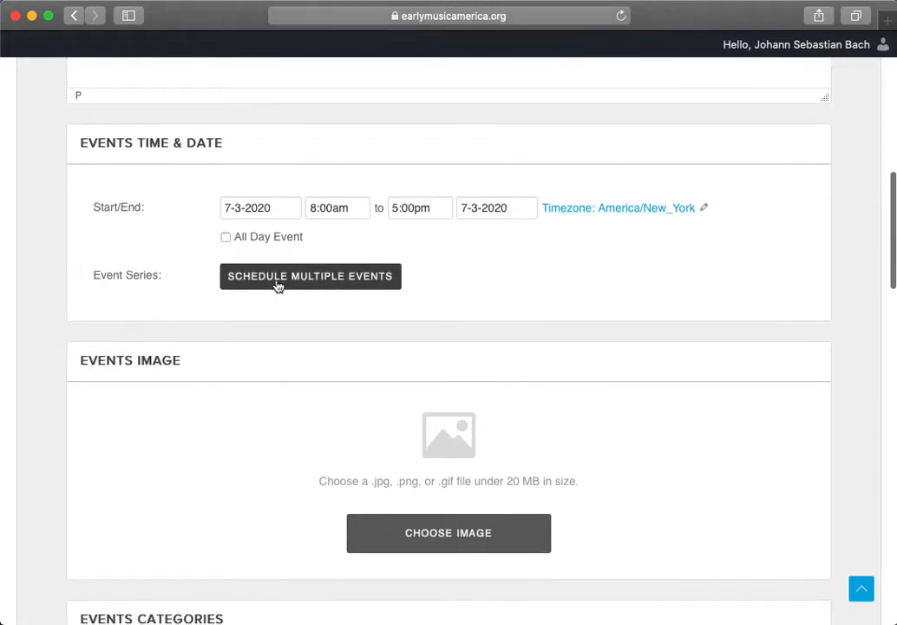
left_click(278, 284)
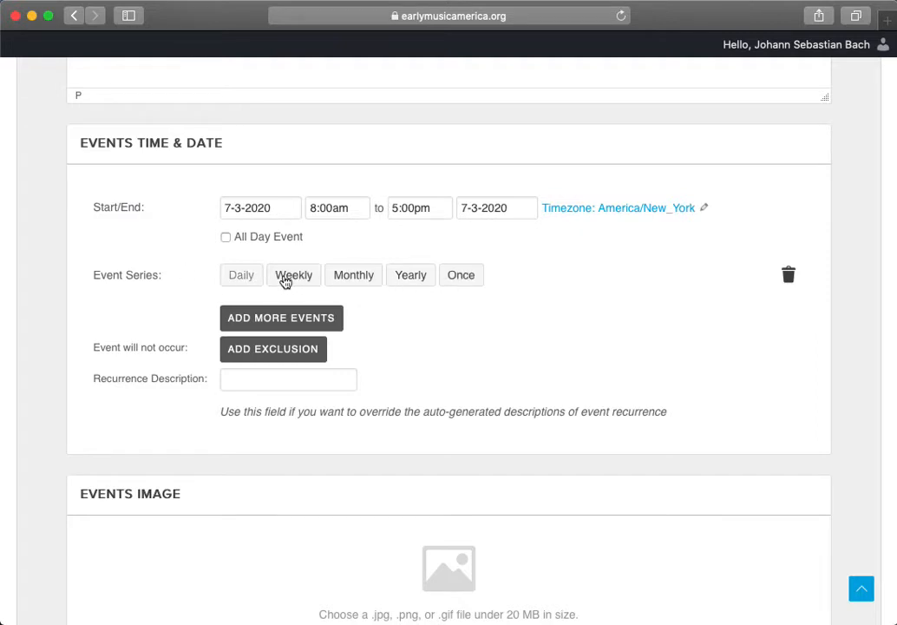
left_click(301, 278)
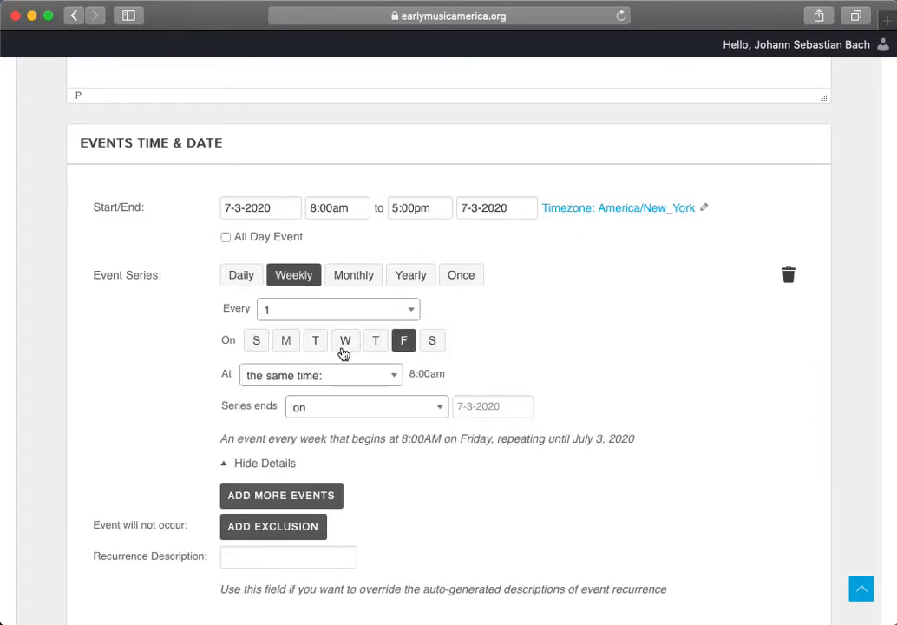
left_click(355, 280)
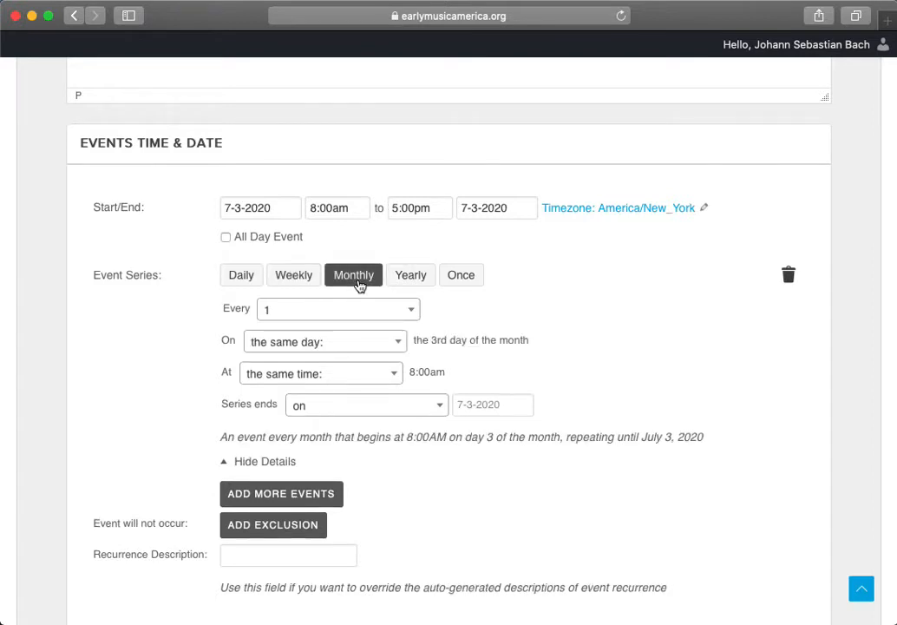
left_click(412, 280)
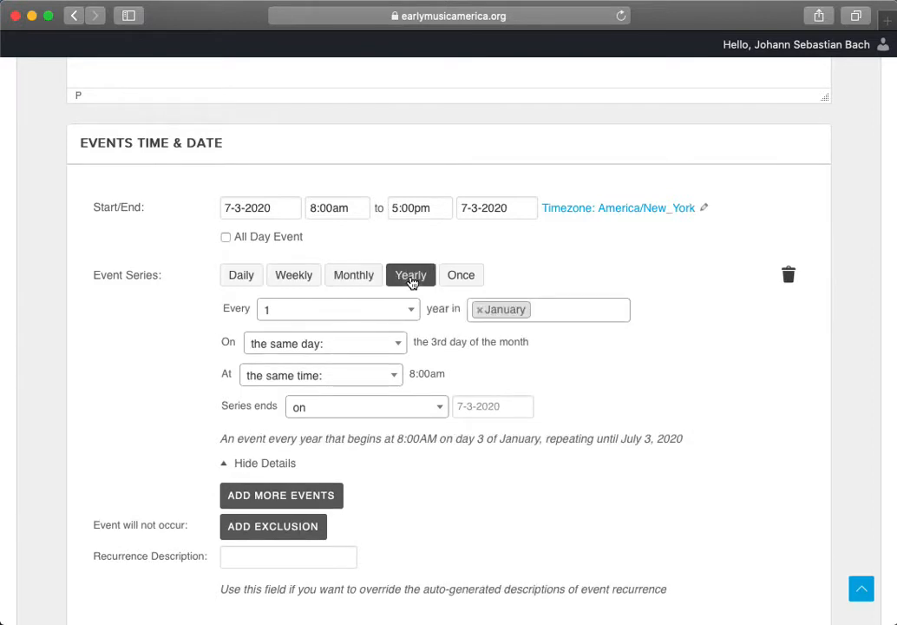
left_click(465, 278)
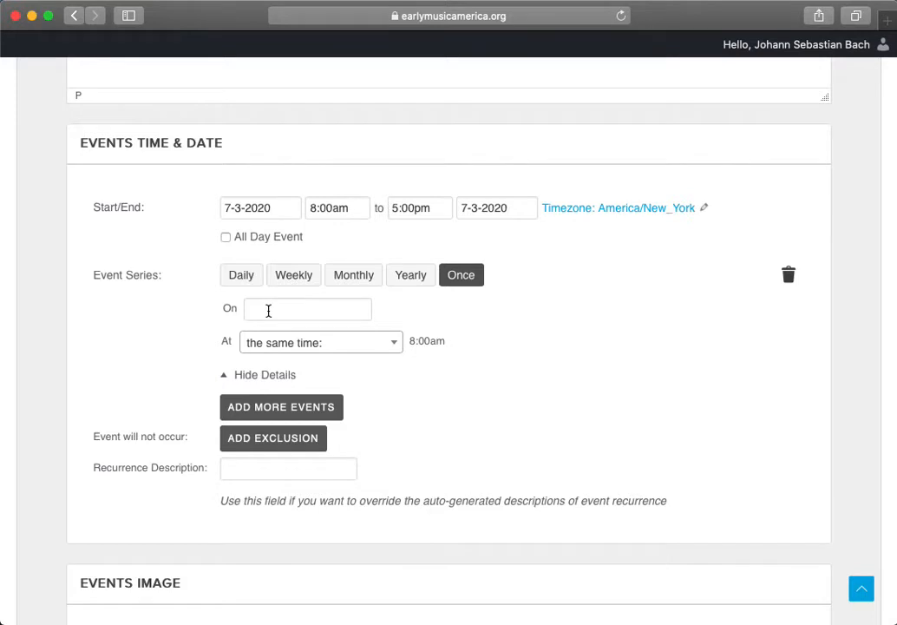
- Set the additional occurrence in the event series to a different time from the main event
scroll(187, 289, "down", 2)
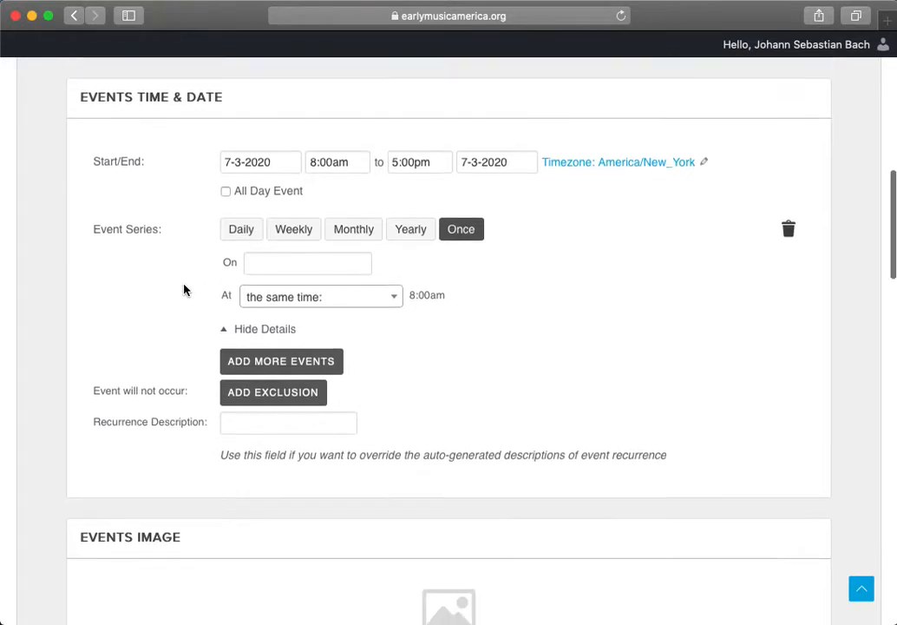
left_click(299, 291)
left_click(297, 366)
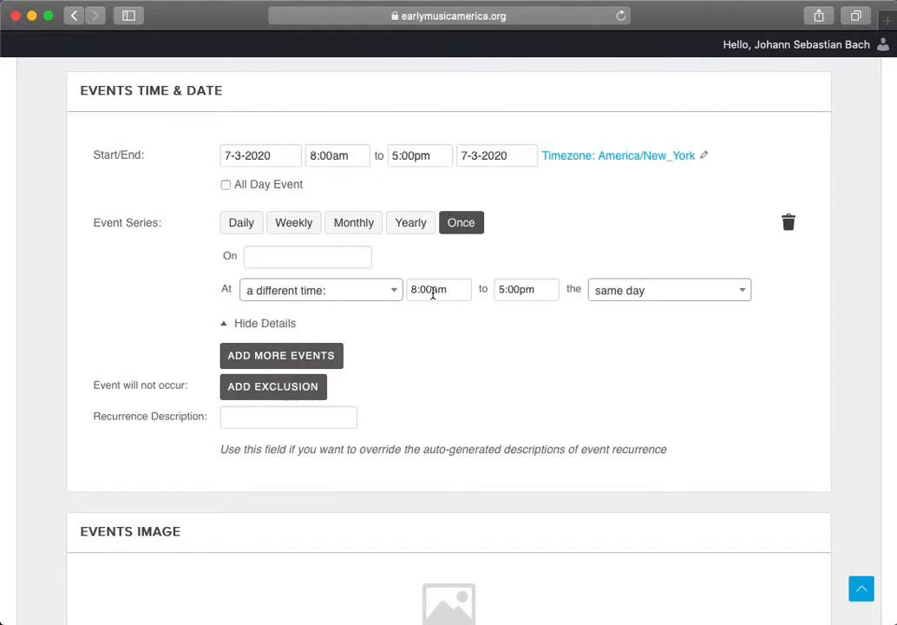
- Make the event series weekly and add Tuesday to the repeat days alongside Friday
left_click(299, 227)
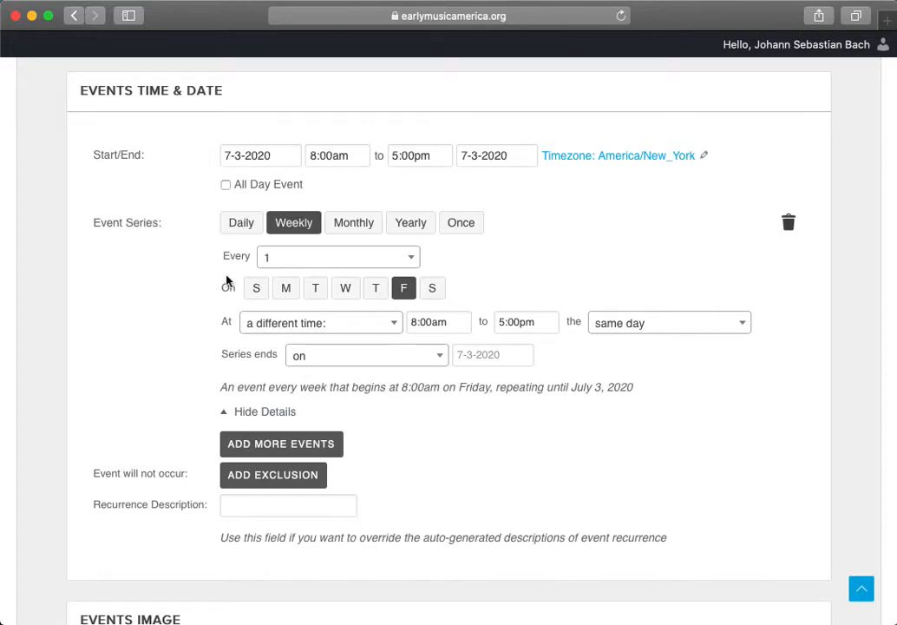
scroll(198, 291, "up", 3)
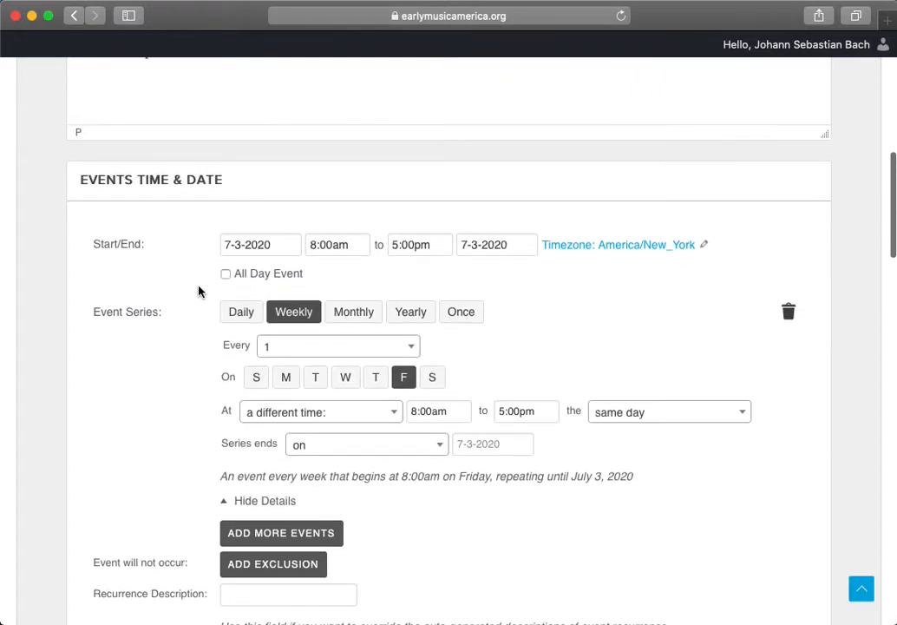
scroll(198, 292, "down", 3)
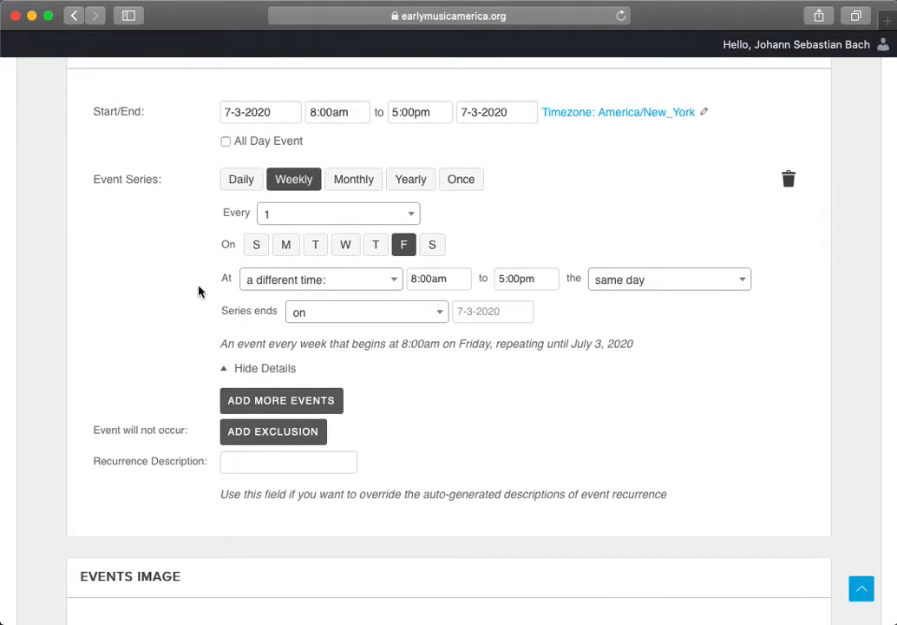
scroll(199, 291, "up", 10)
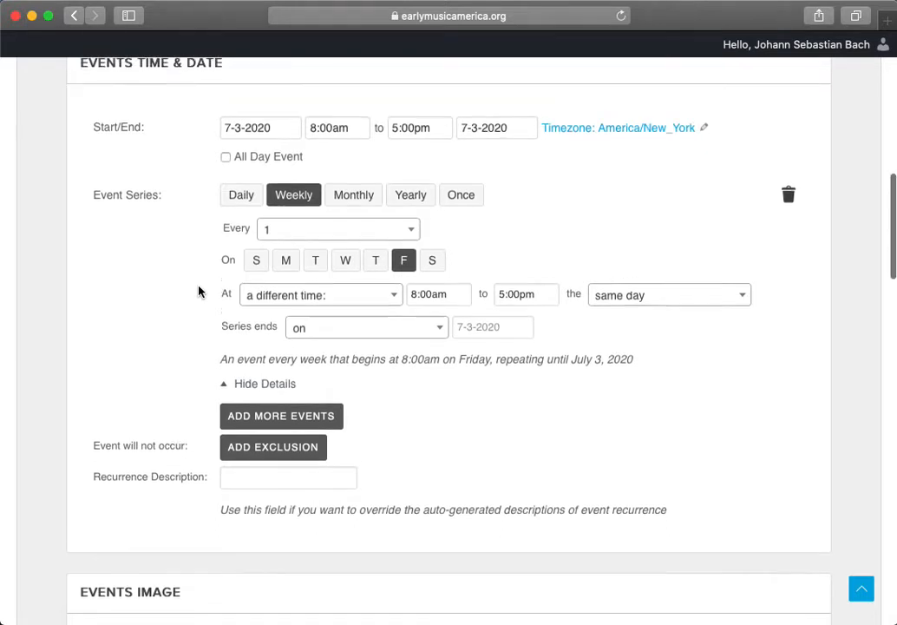
scroll(198, 291, "down", 8)
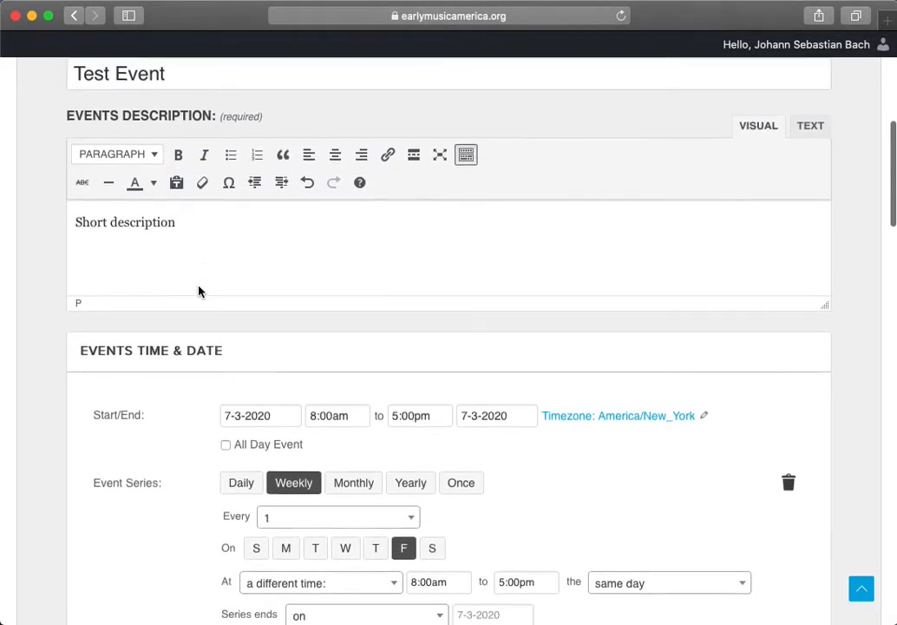
scroll(199, 291, "down", 3)
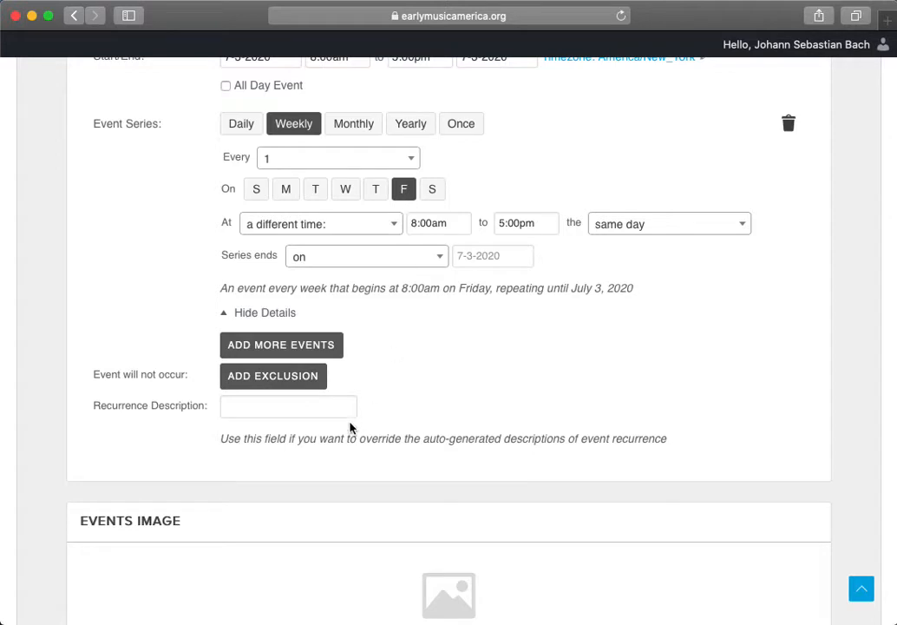
left_click(314, 190)
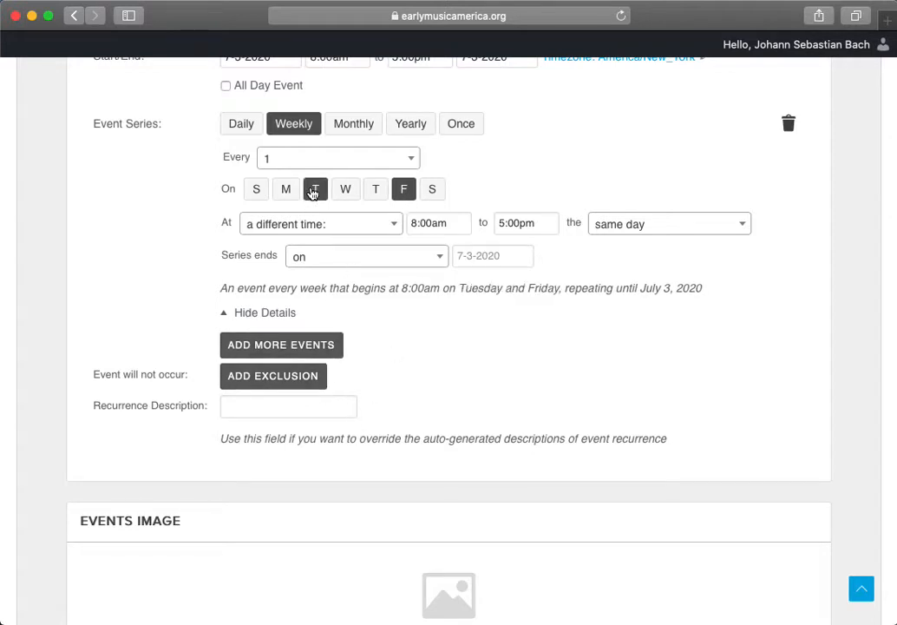
- Add an exclusion to the event series, try the Daily option, and set the exclusion to Once
left_click(296, 379)
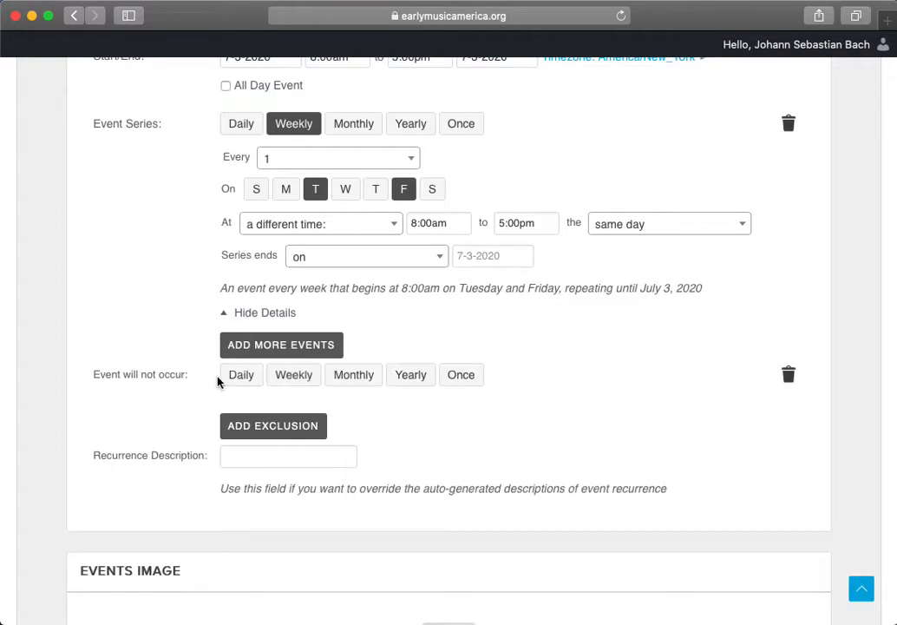
left_click(254, 381)
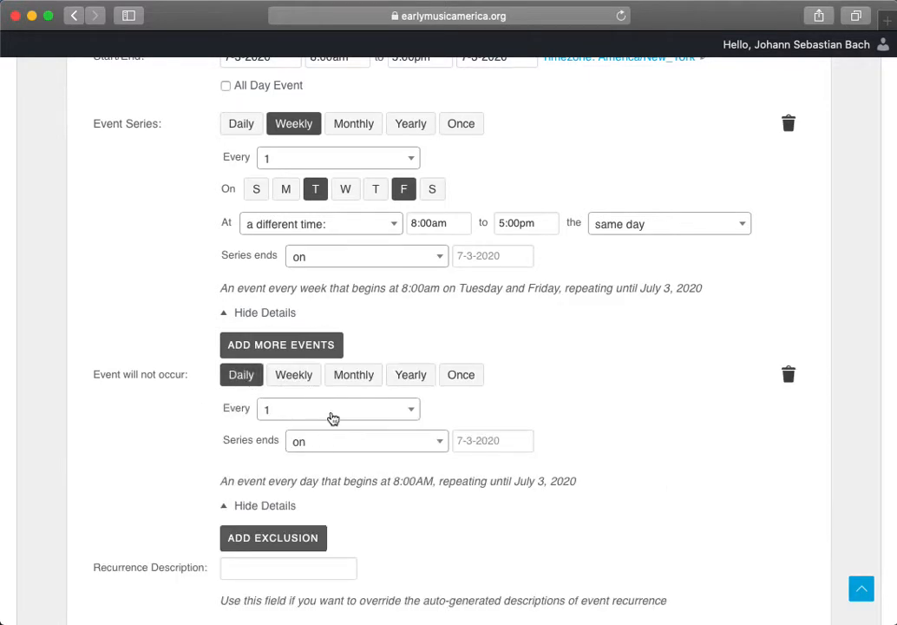
left_click(461, 374)
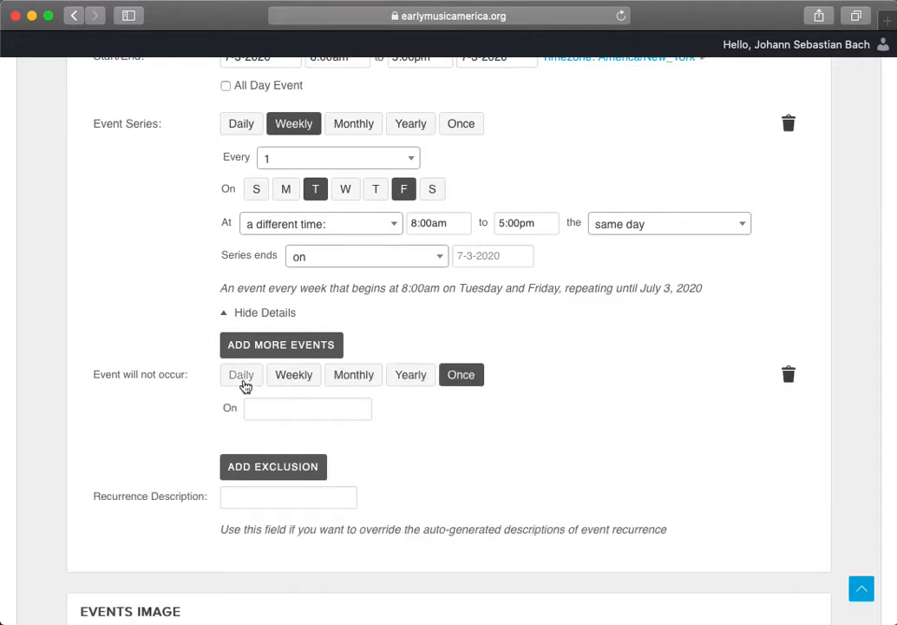
scroll(386, 409, "down", 2)
scroll(540, 399, "up", 2)
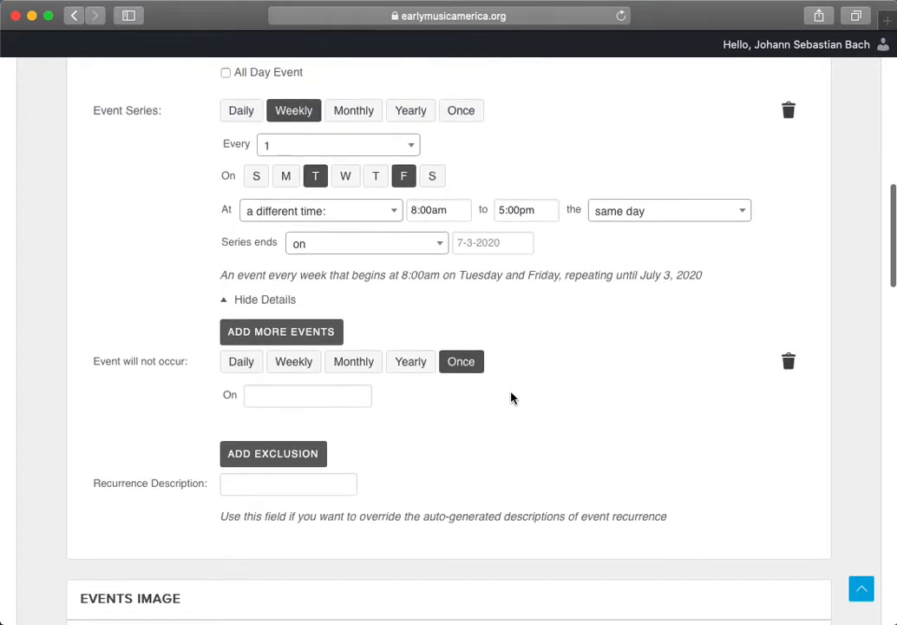
scroll(512, 397, "down", 1)
scroll(512, 396, "up", 3)
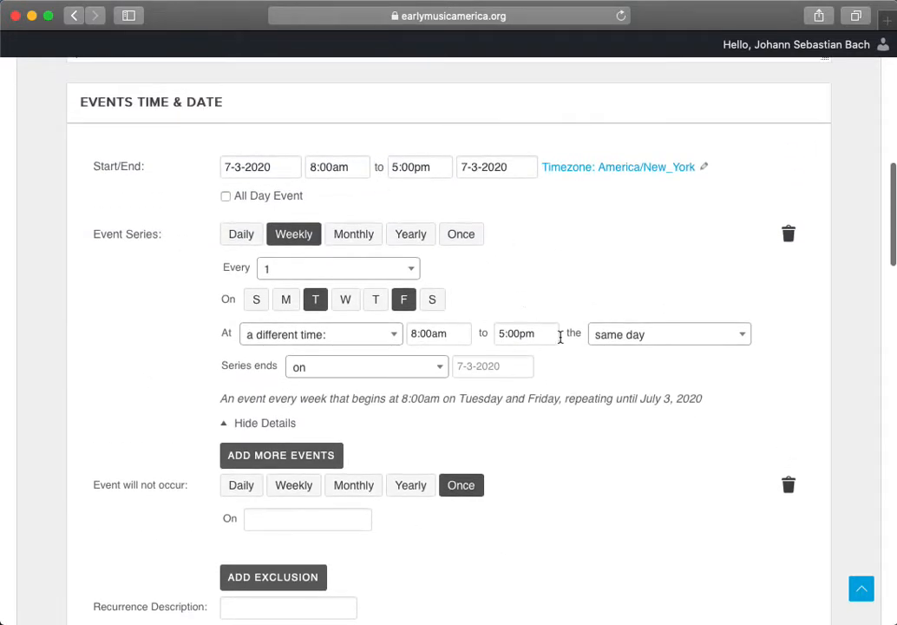
- Review the exclusion, recurrence description and event image sections of the form
scroll(566, 486, "down", 2)
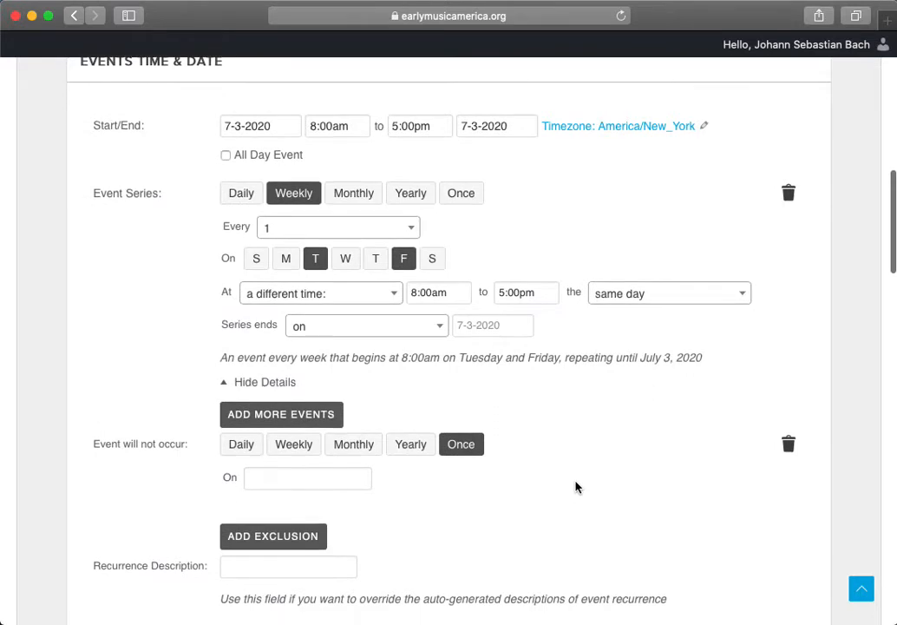
scroll(499, 425, "down", 8)
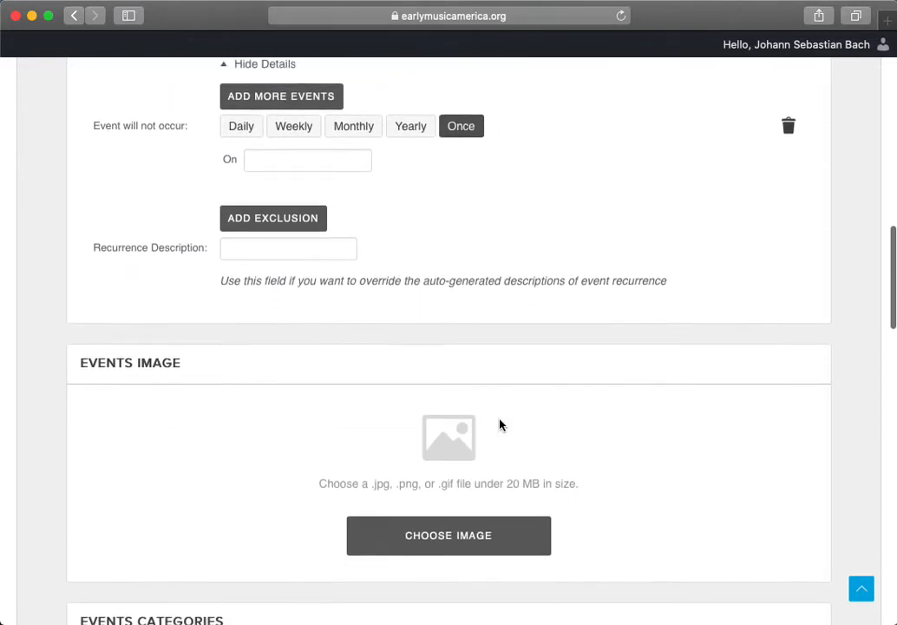
left_click(253, 157)
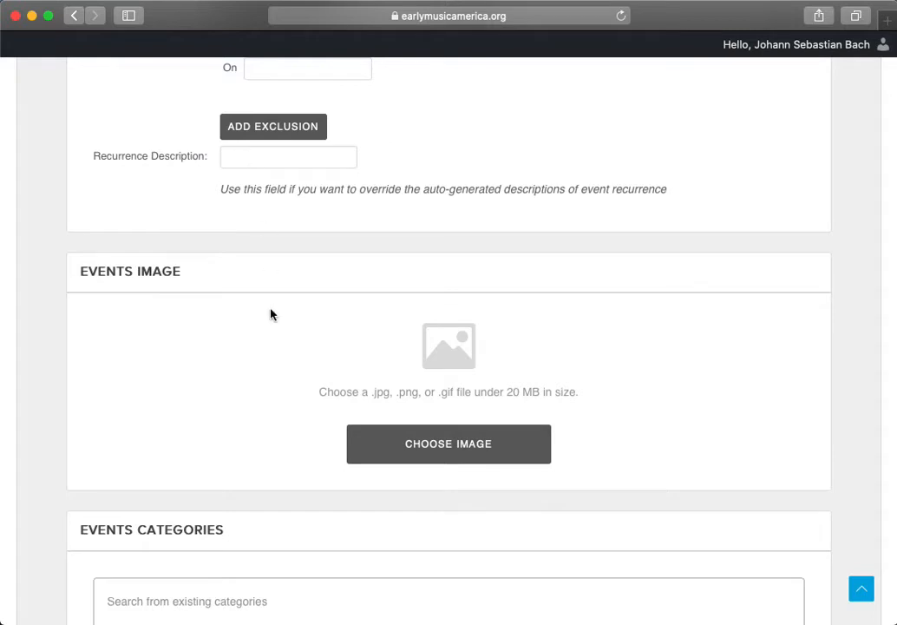
scroll(260, 323, "down", 3)
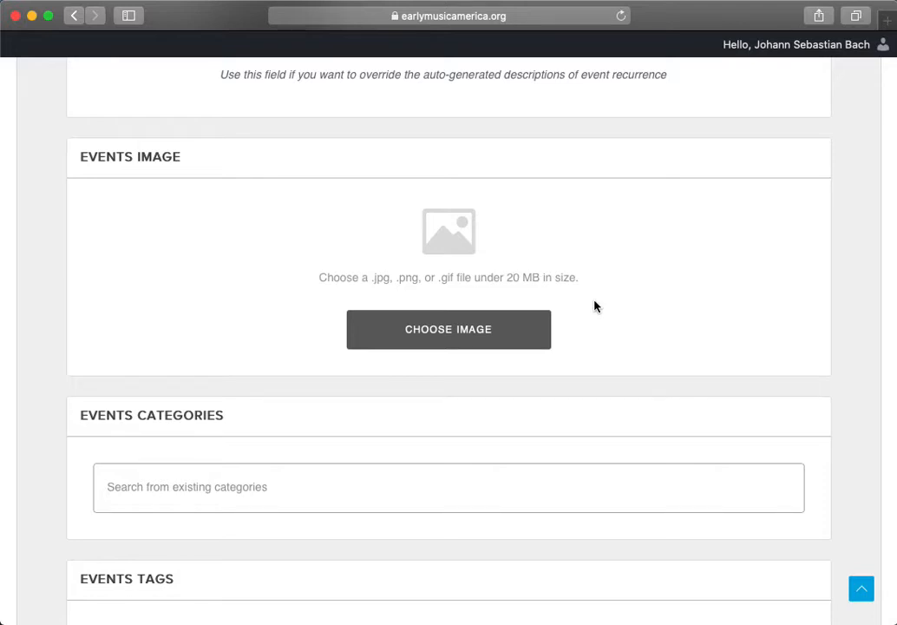
scroll(595, 306, "down", 1)
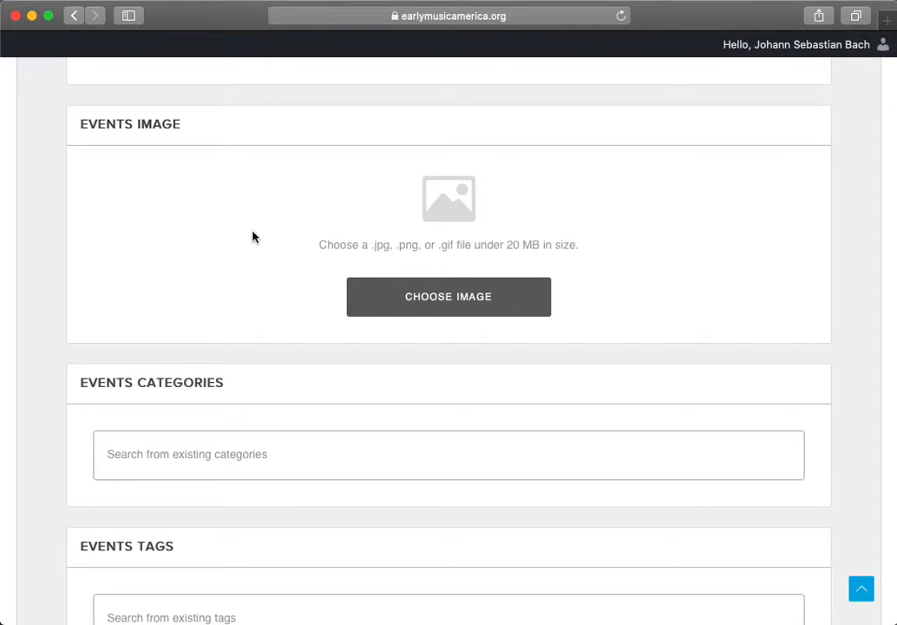
scroll(253, 235, "down", 5)
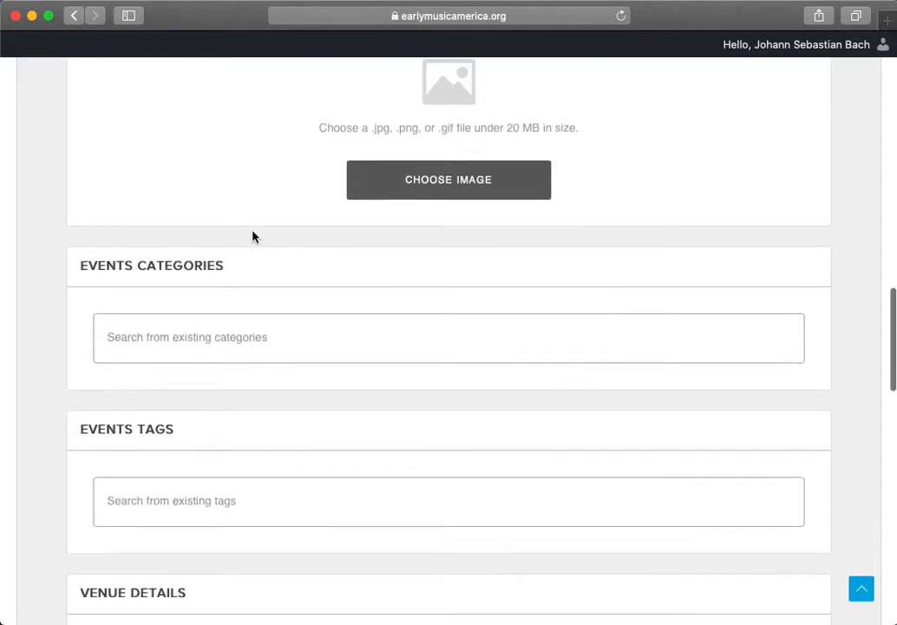
- Look through the available event categories and assign Concerts, Online Event and Festivals to the event
left_click(222, 261)
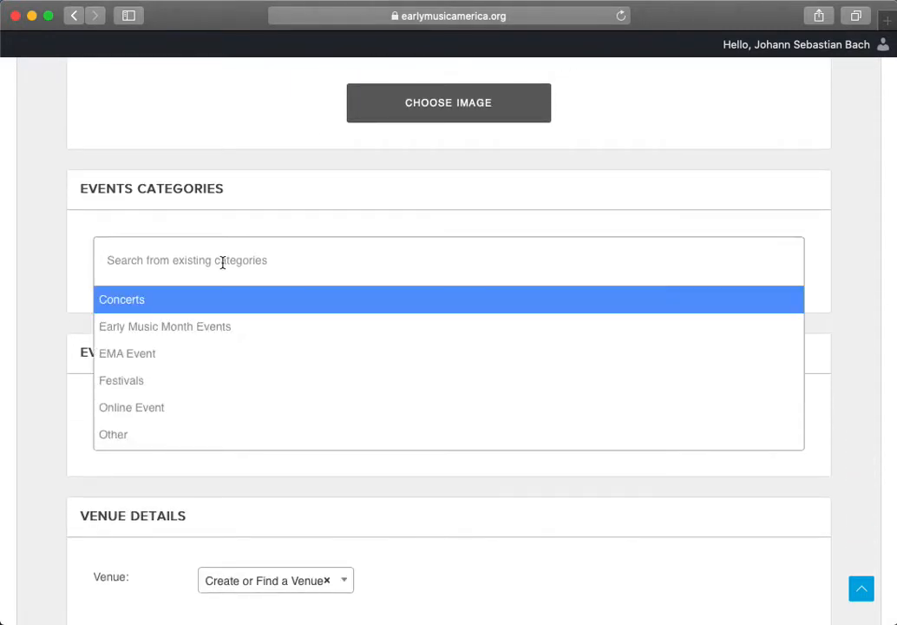
scroll(199, 432, "down", 1)
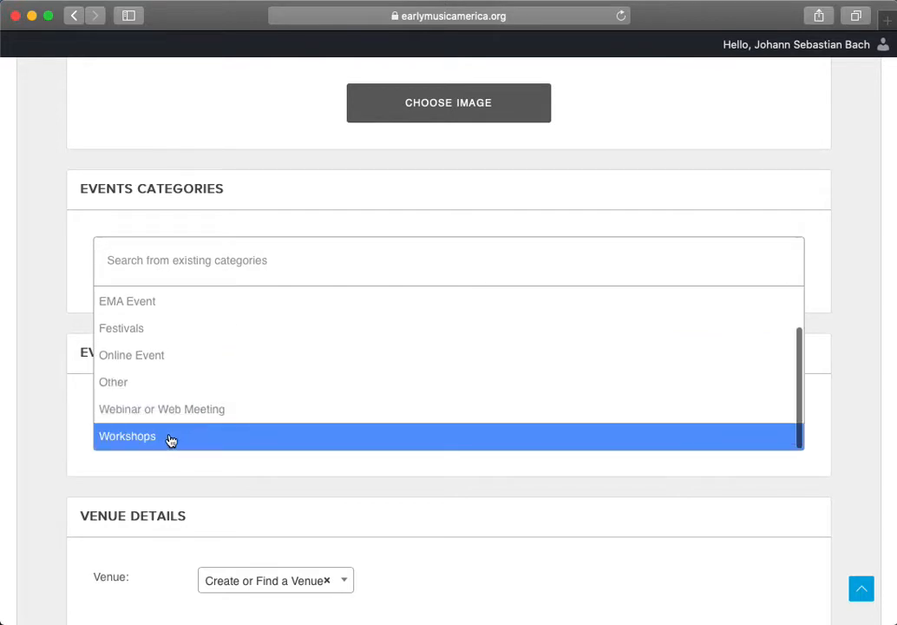
scroll(173, 423, "up", 3)
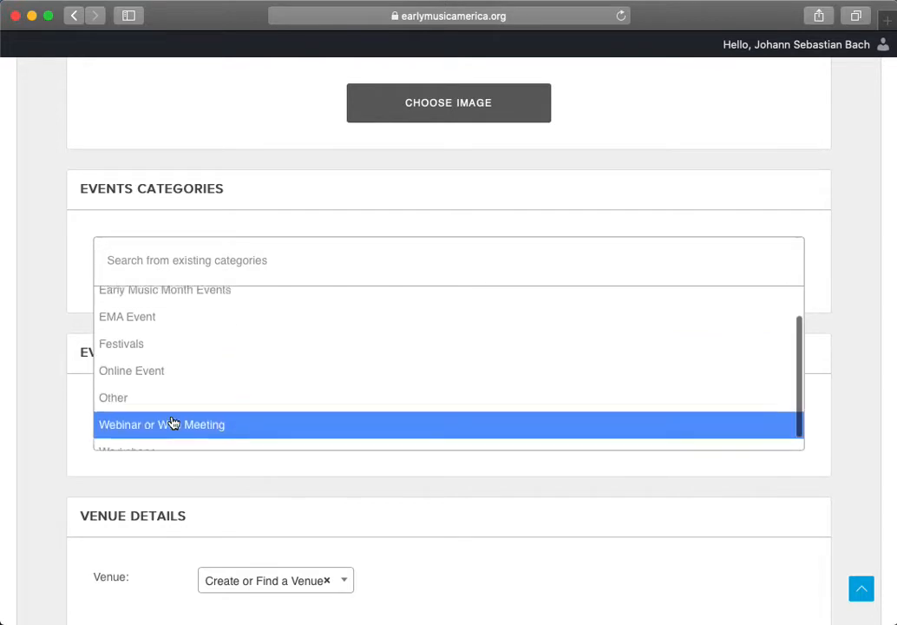
scroll(178, 392, "up", 1)
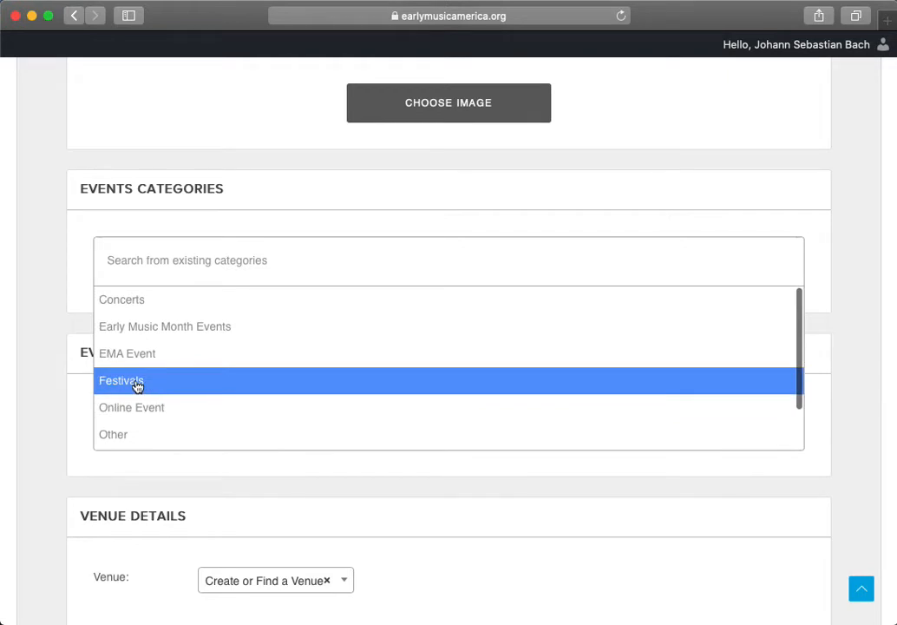
scroll(146, 386, "down", 1)
scroll(145, 381, "up", 1)
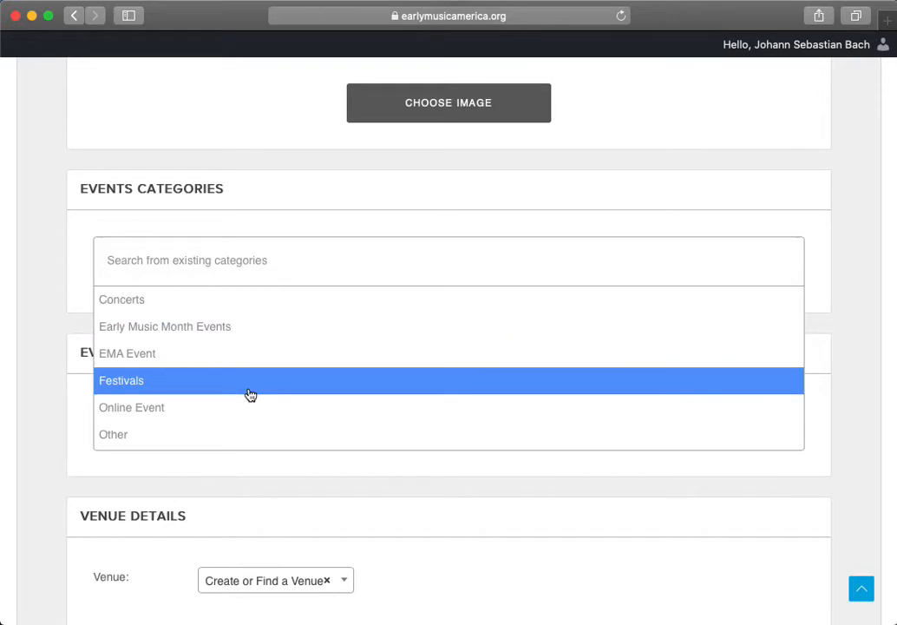
left_click(167, 298)
left_click(232, 259)
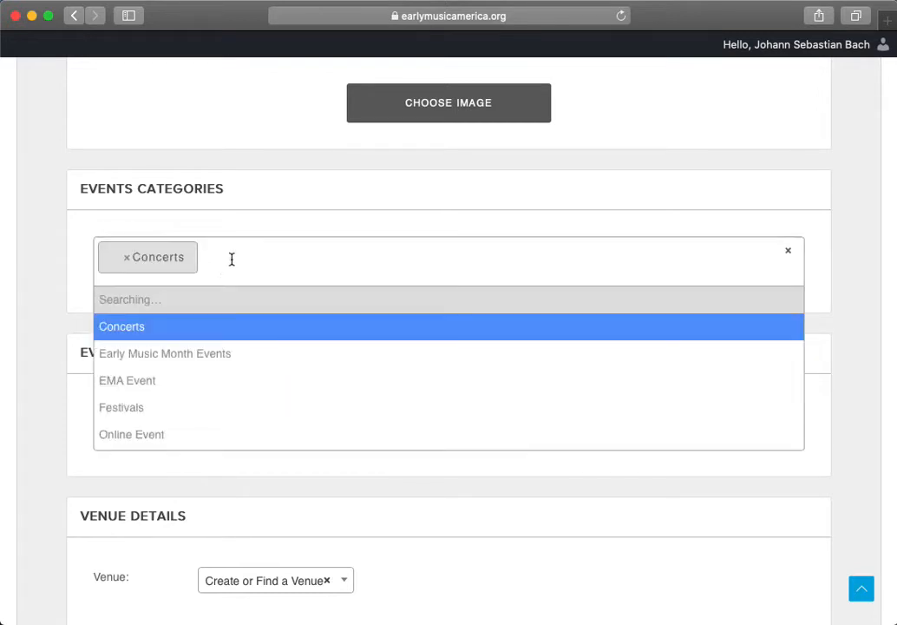
left_click(172, 407)
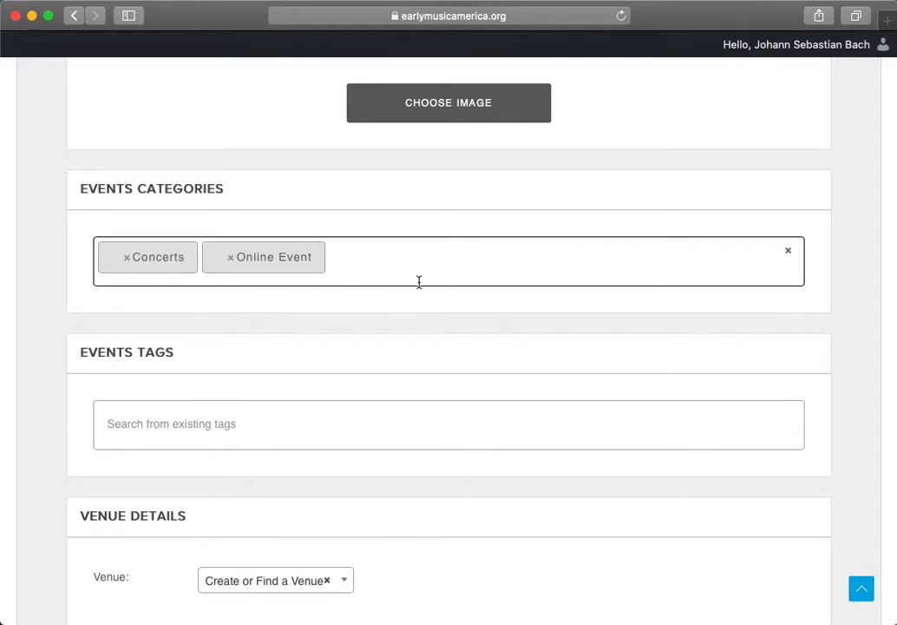
scroll(419, 282, "down", 2)
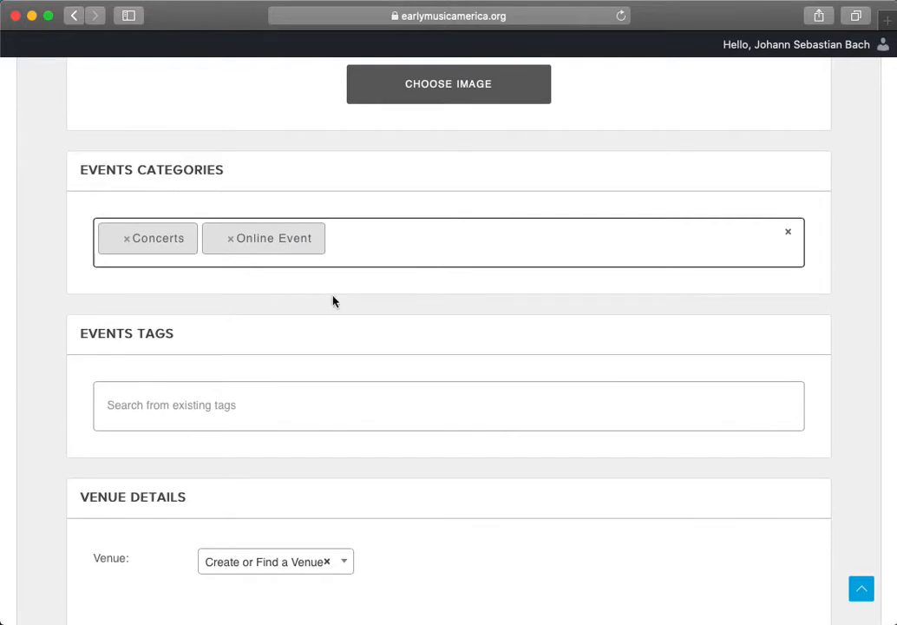
left_click(340, 248)
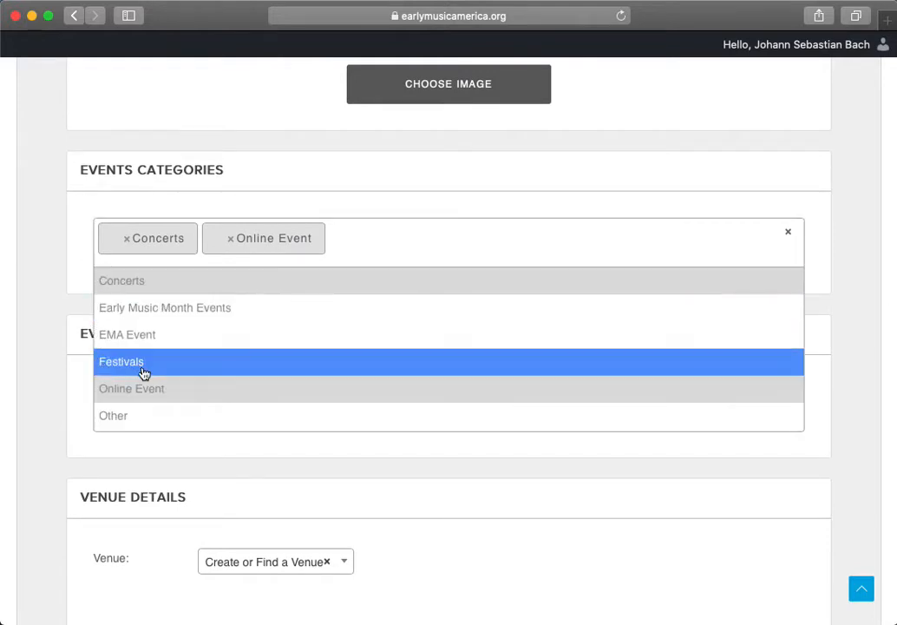
left_click(143, 365)
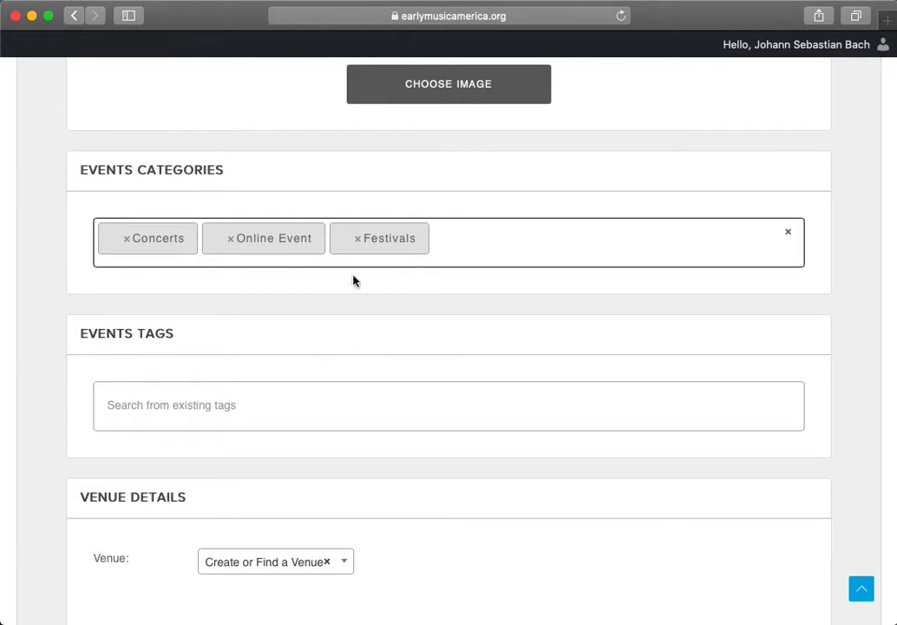
- Browse the list of existing event tags without choosing one
scroll(279, 362, "down", 3)
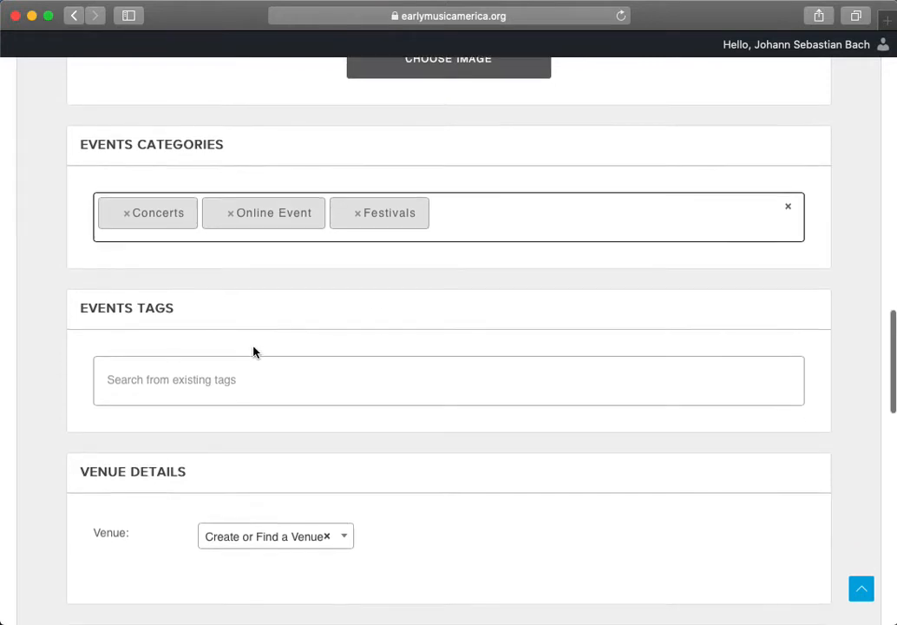
left_click(225, 297)
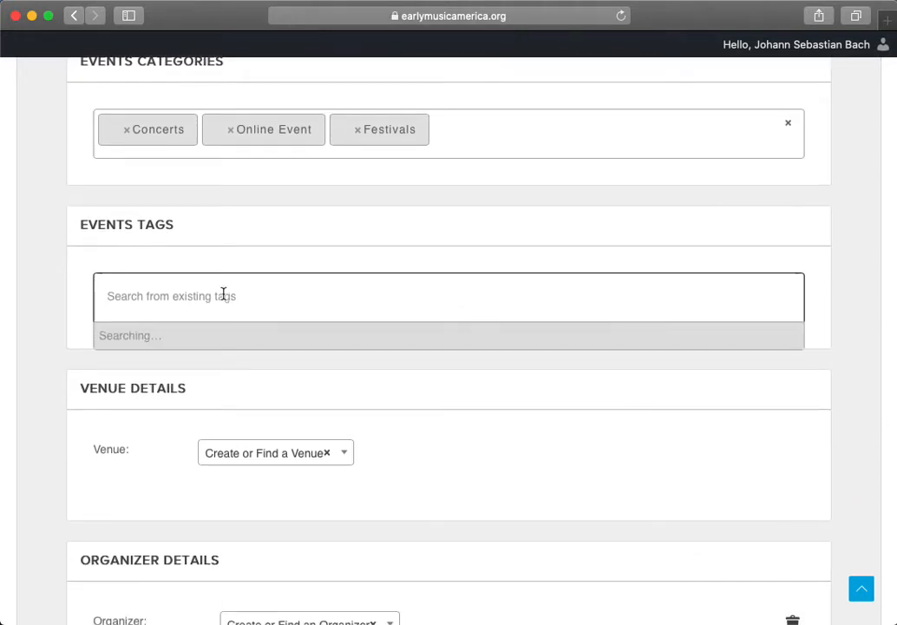
scroll(248, 438, "down", 5)
scroll(250, 438, "down", 8)
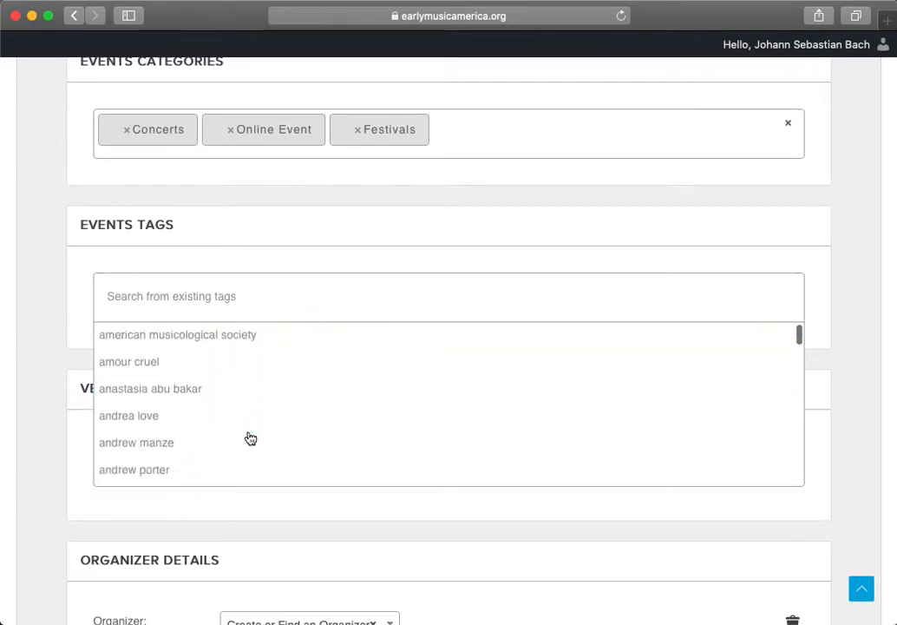
scroll(250, 438, "down", 5)
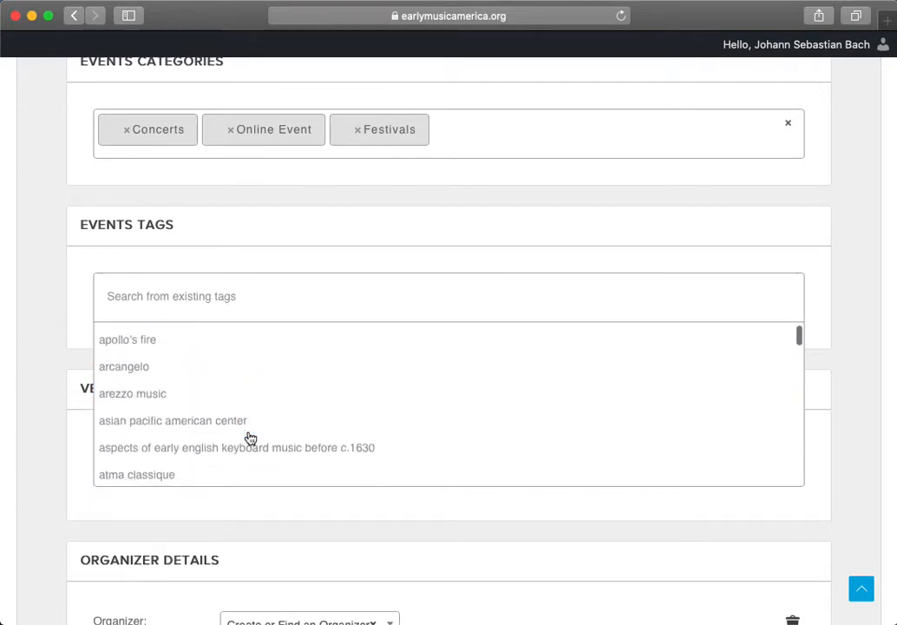
left_click(46, 290)
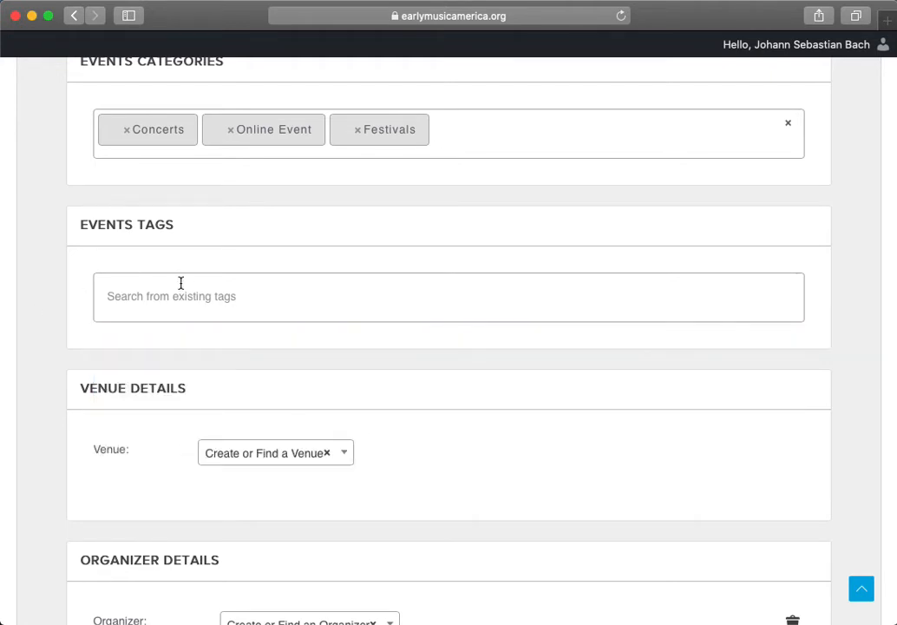
- Browse the list of existing venues in the venue details
scroll(194, 297, "down", 4)
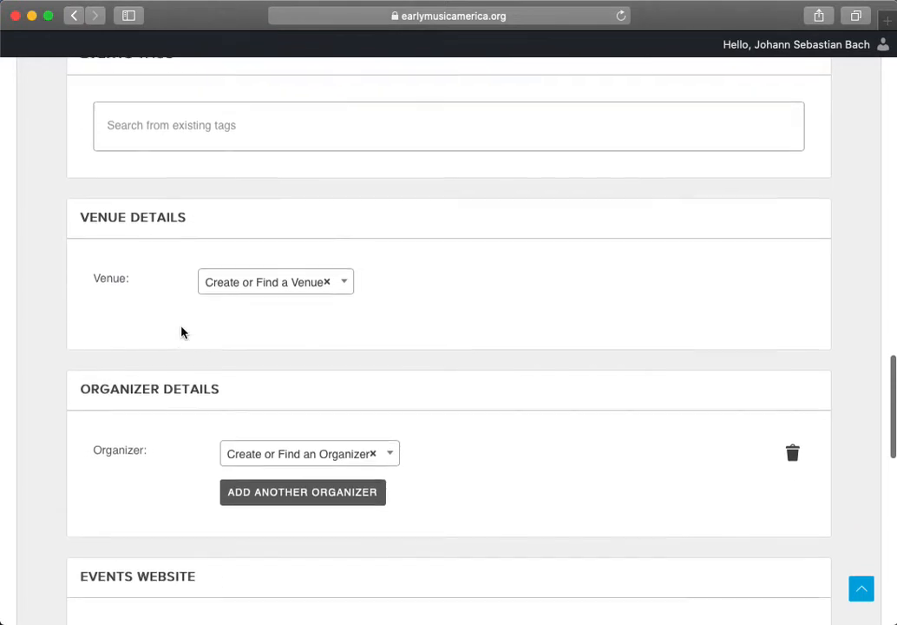
left_click(298, 282)
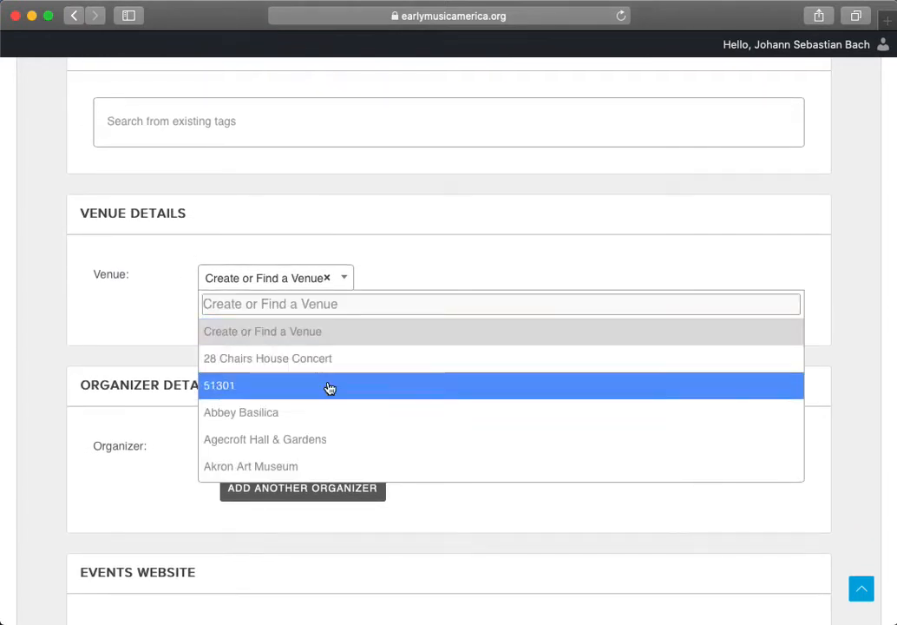
left_click(331, 304)
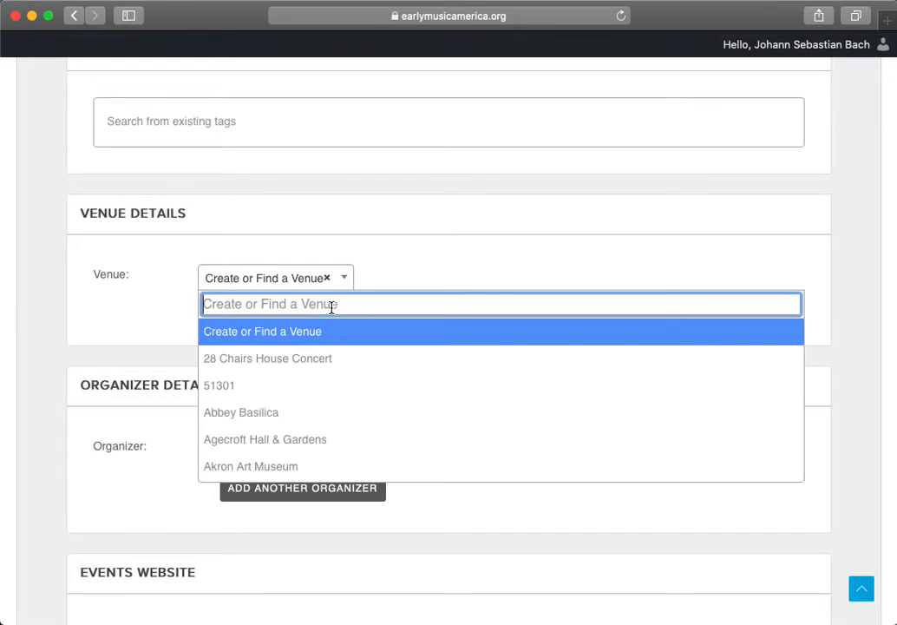
scroll(366, 400, "down", 10)
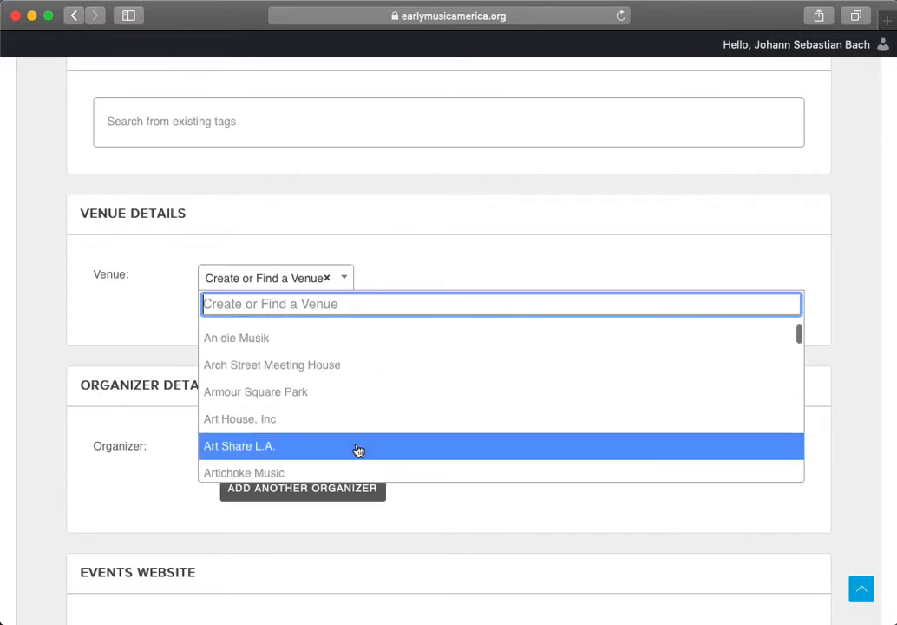
scroll(358, 451, "down", 1)
scroll(350, 347, "up", 10)
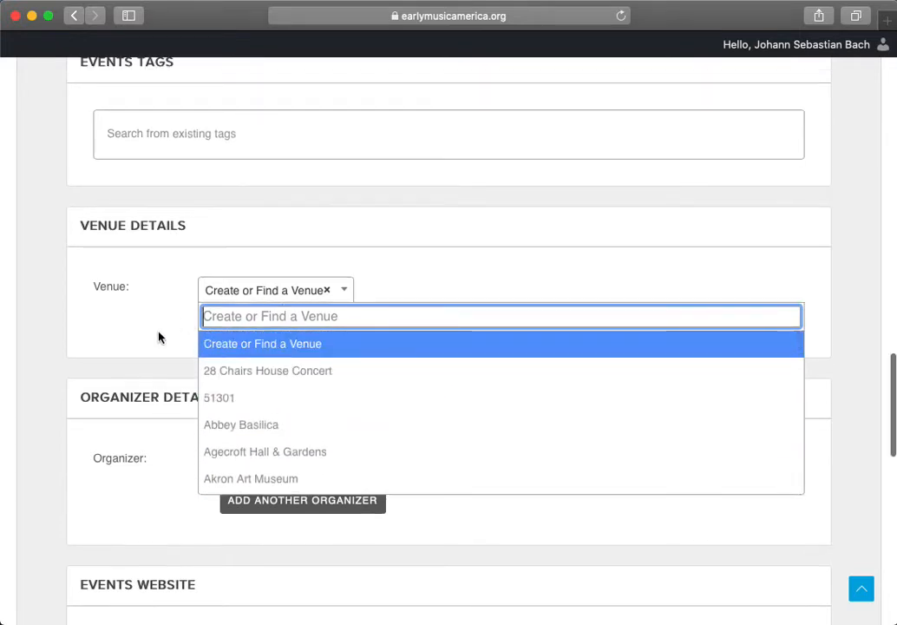
- Search the venues for "First Uni" and choose First United Methodist Church as the event venue
scroll(160, 336, "down", 2)
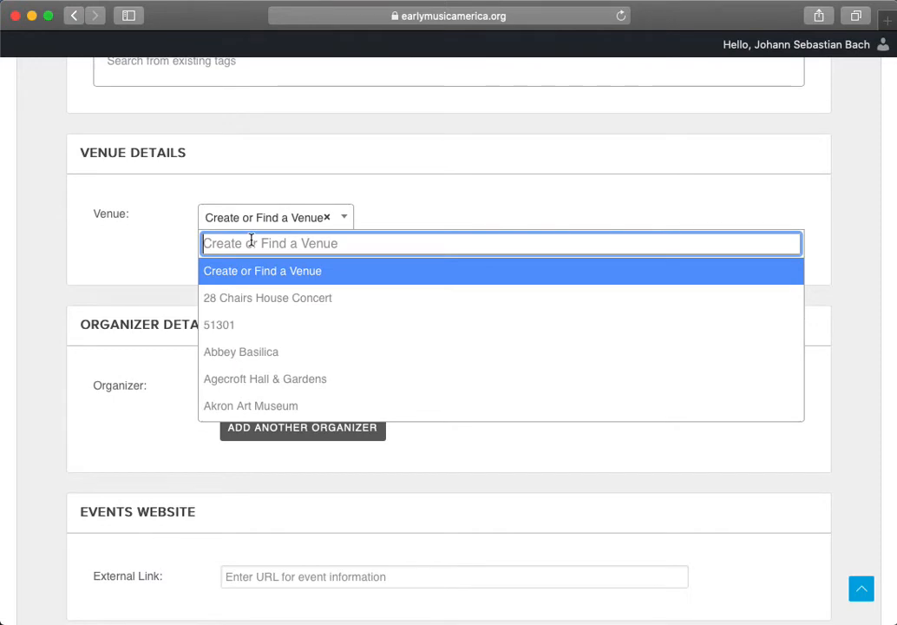
type("First Uni")
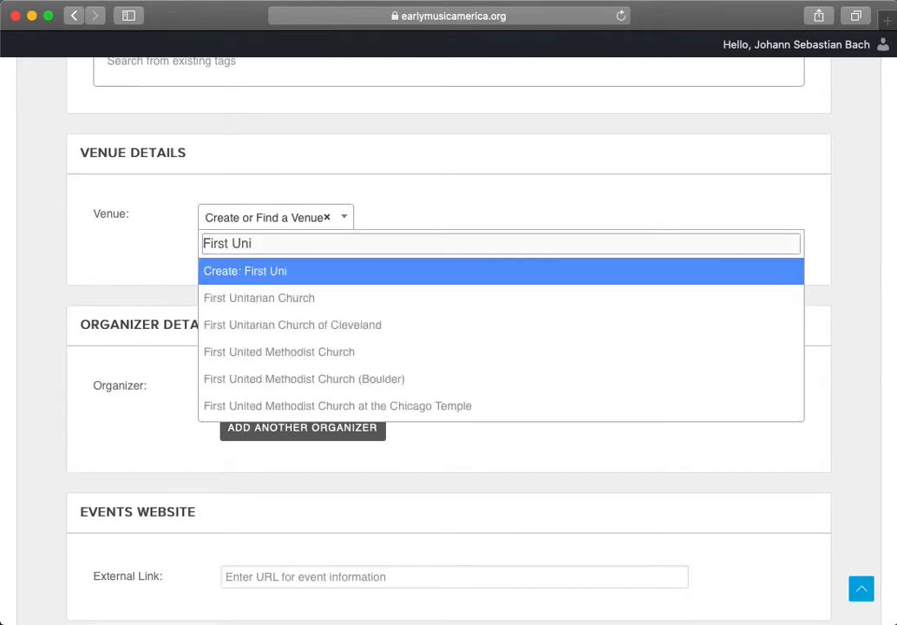
scroll(370, 377, "down", 2)
scroll(371, 377, "up", 2)
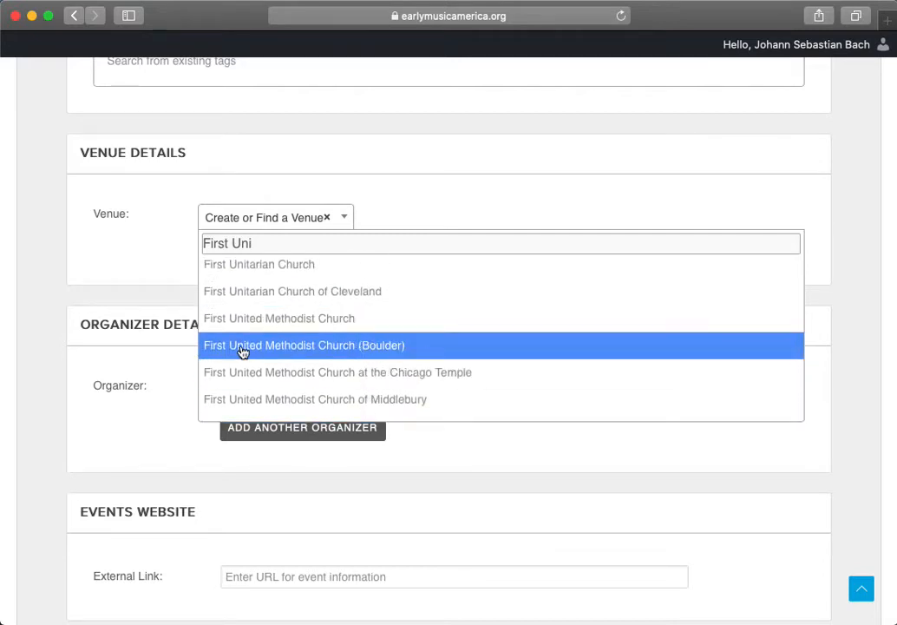
scroll(403, 370, "down", 2)
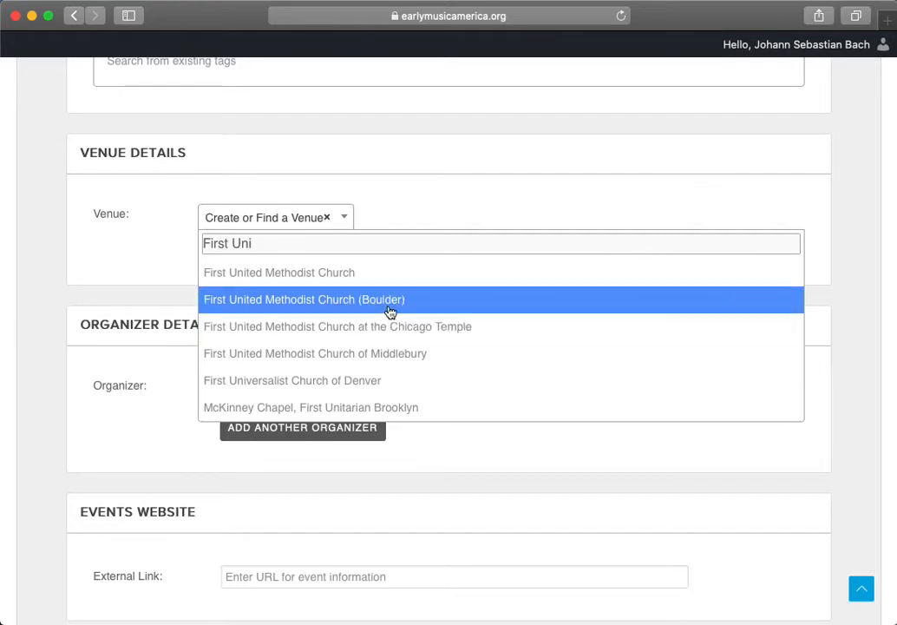
triple_click(266, 245)
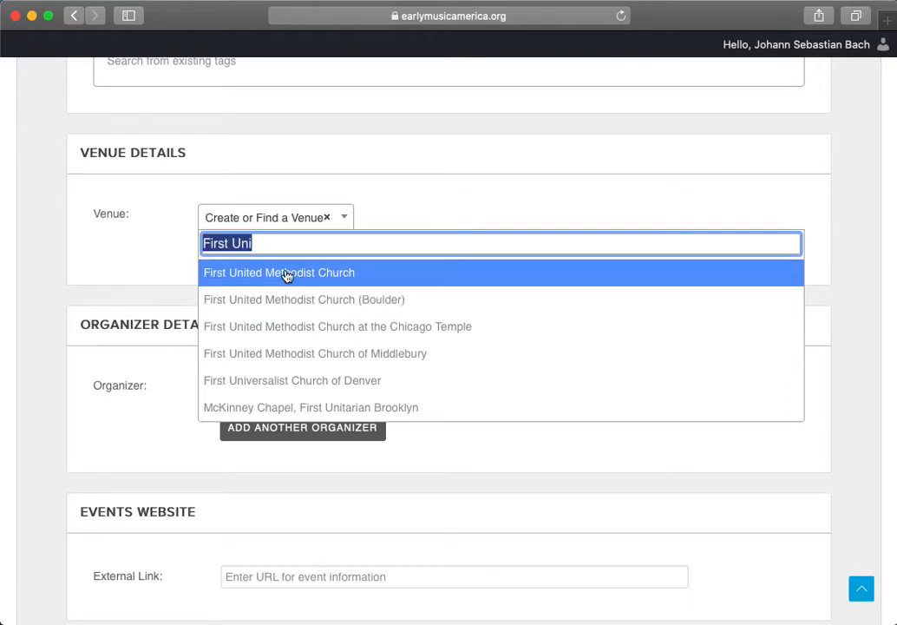
left_click(287, 284)
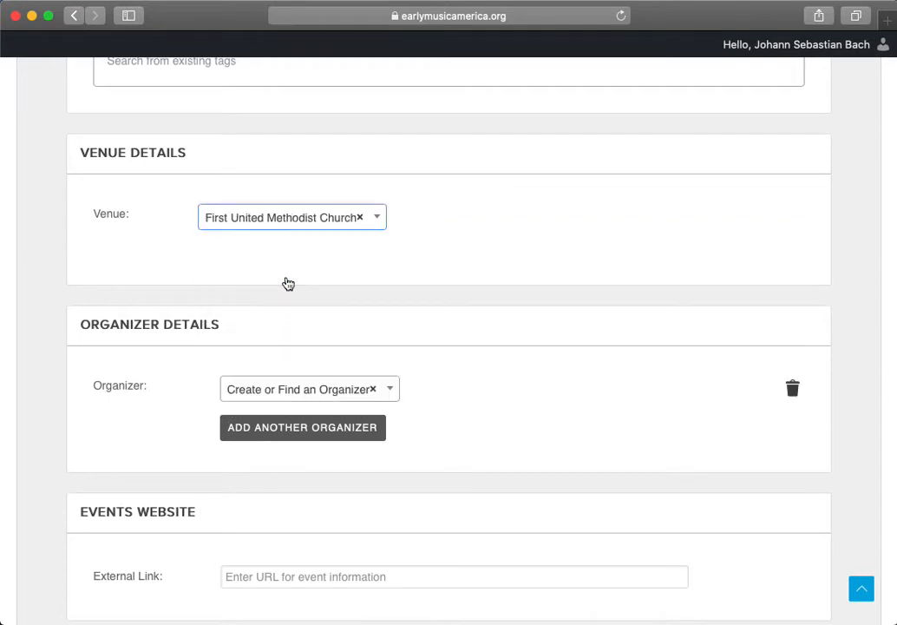
- Create a new venue named "First United Methodist Church (test town)" in place of the selected existing venue
left_click(374, 220)
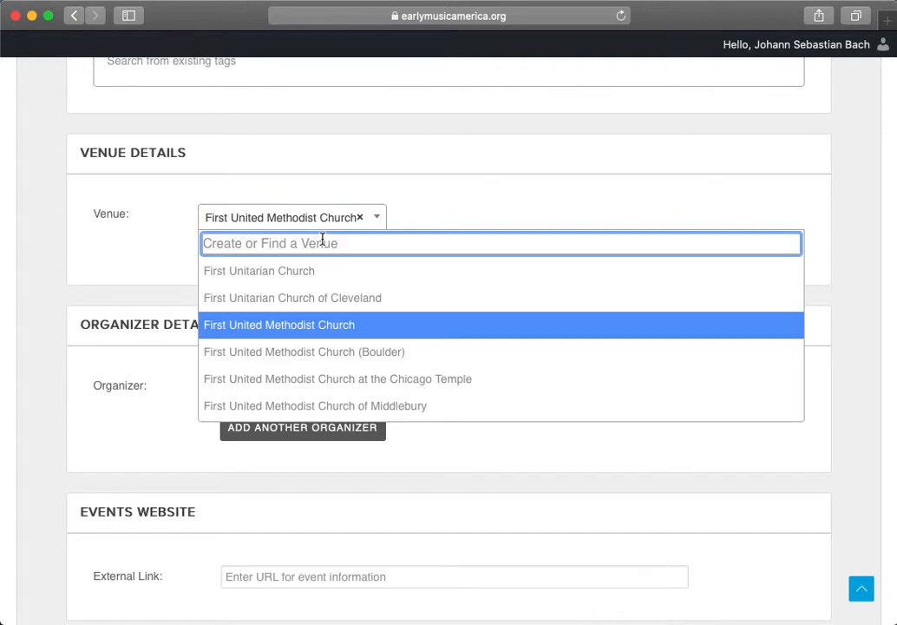
type("First Cu")
key("BackSpace")
key("BackSpace")
type("nit")
key("BackSpace")
key("BackSpace")
key("BackSpace")
type("United")
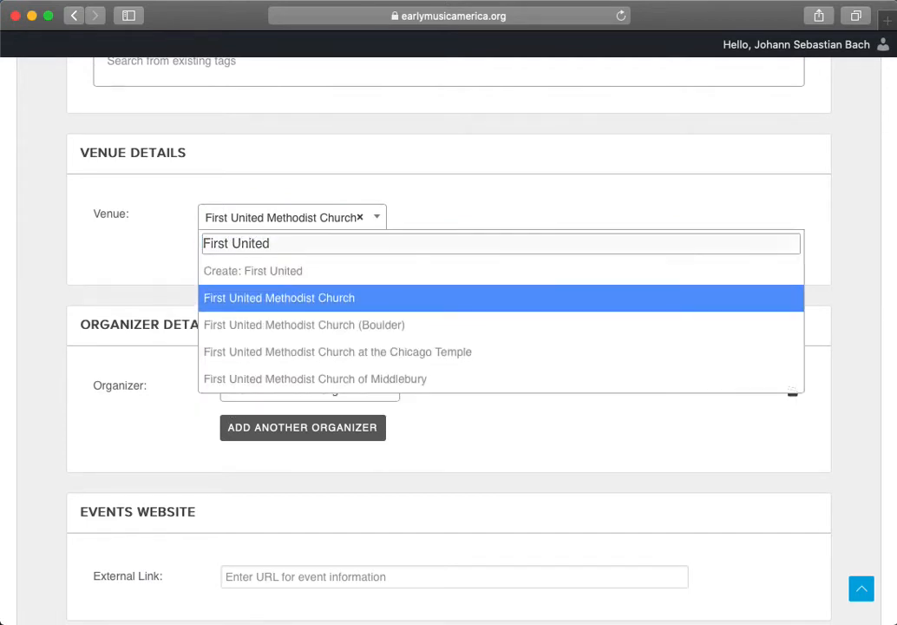
type(" Methodist Church")
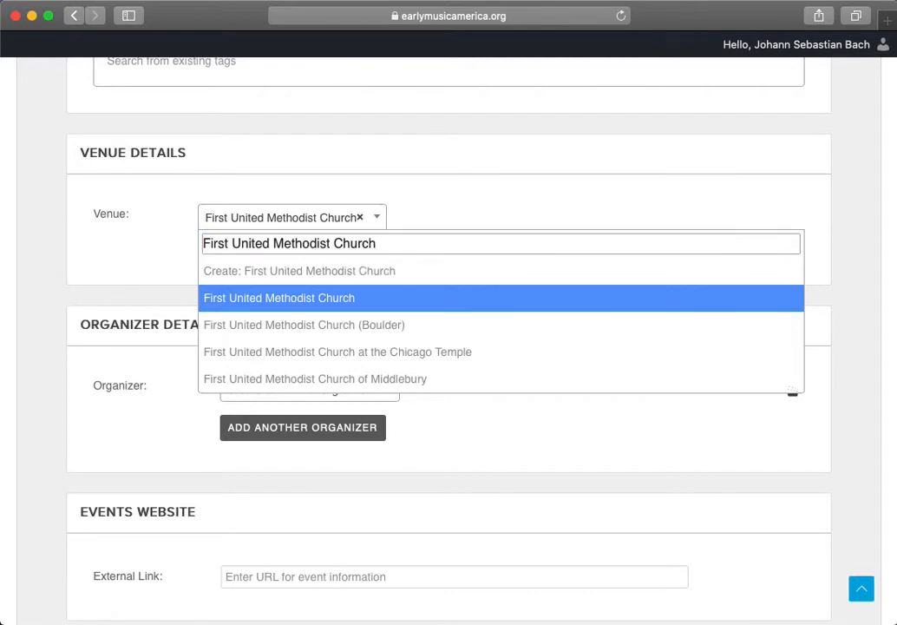
type(" (test town)")
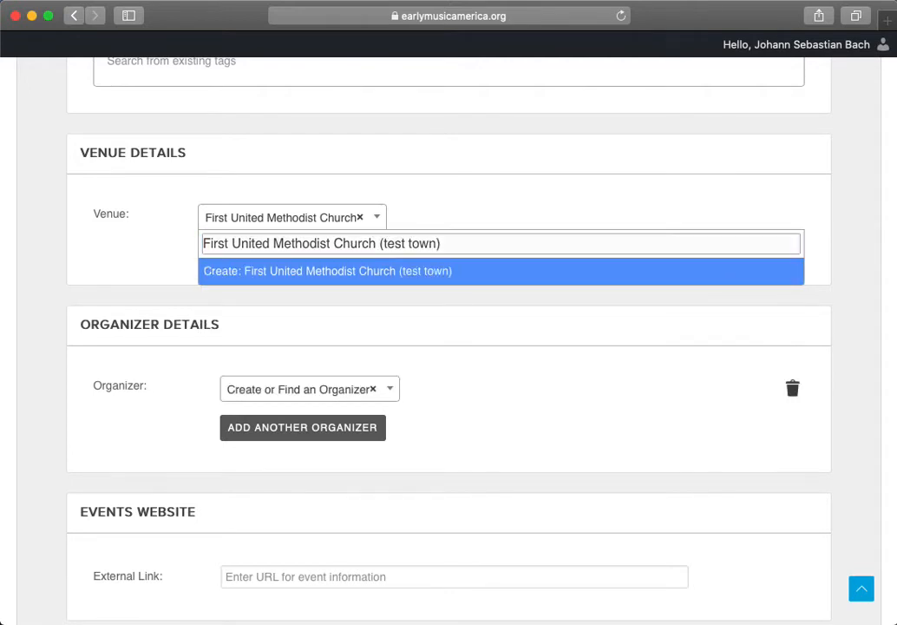
left_click(464, 275)
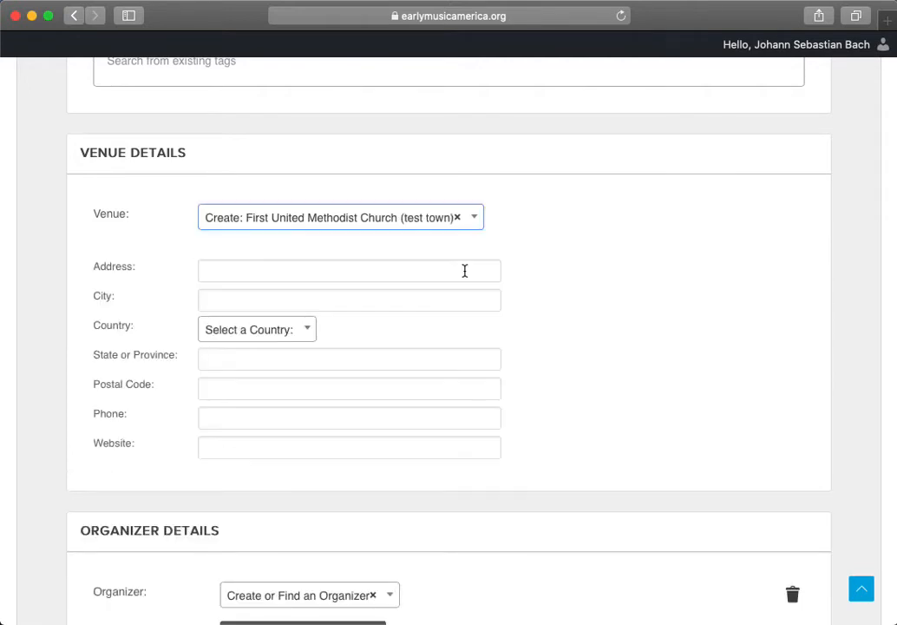
- Fill in the new venue's address, city and state or province, each with "test"
left_click(239, 272)
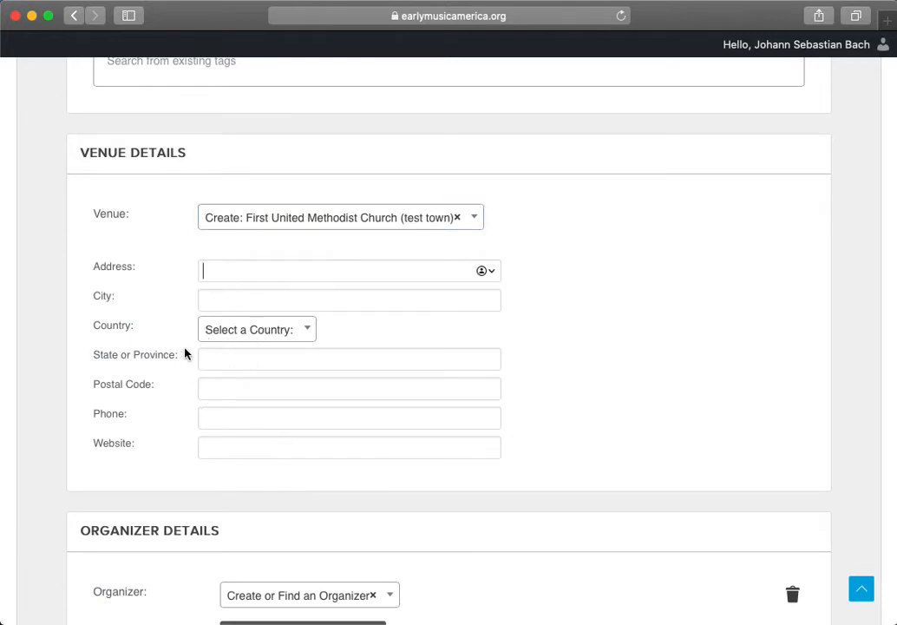
scroll(184, 354, "down", 1)
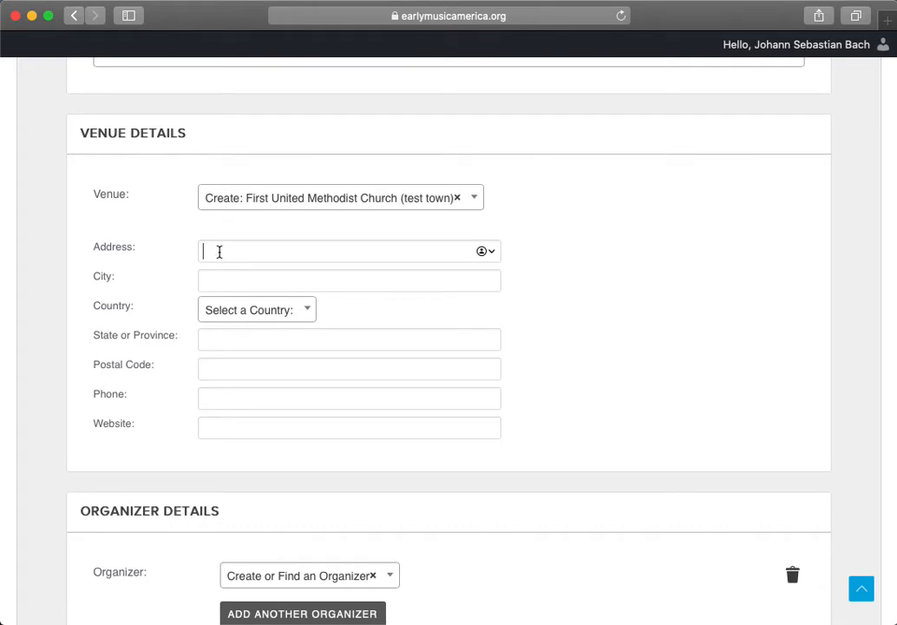
type("test")
left_click(232, 282)
type("test")
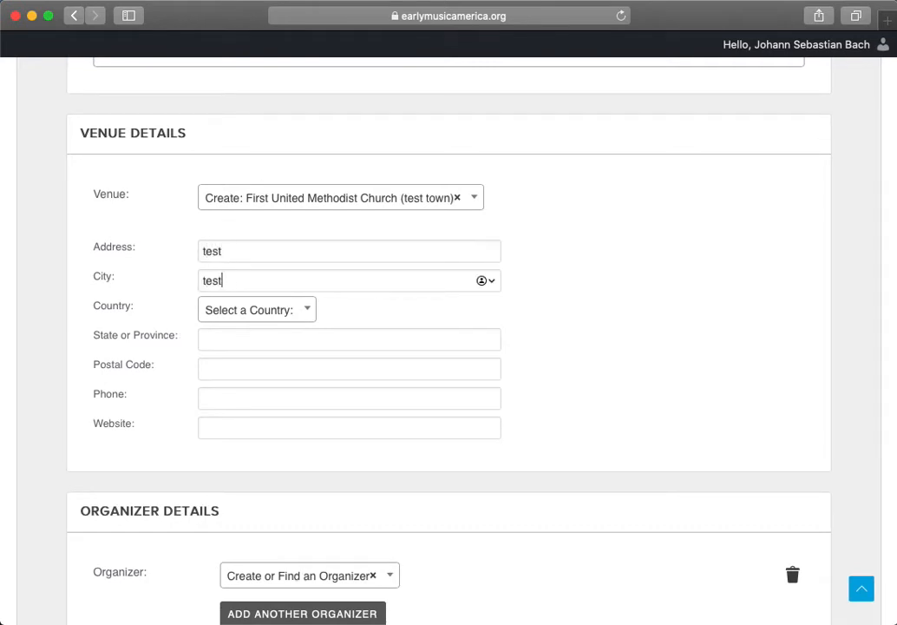
left_click(236, 345)
type("test")
- Search the organizers for "early music am" and choose Early Music America as the event organizer
scroll(182, 381, "down", 5)
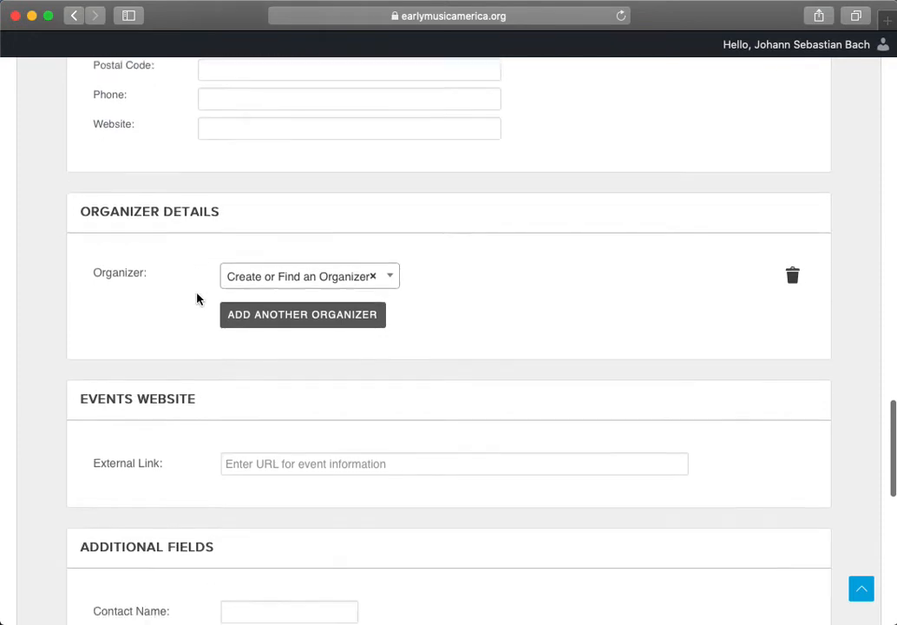
left_click(279, 269)
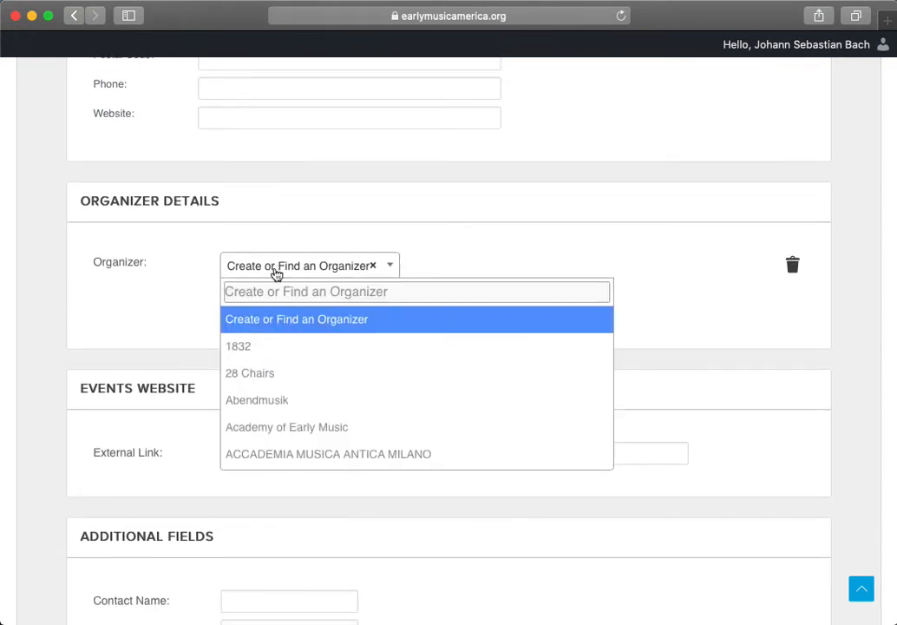
scroll(291, 380, "down", 3)
left_click(279, 293)
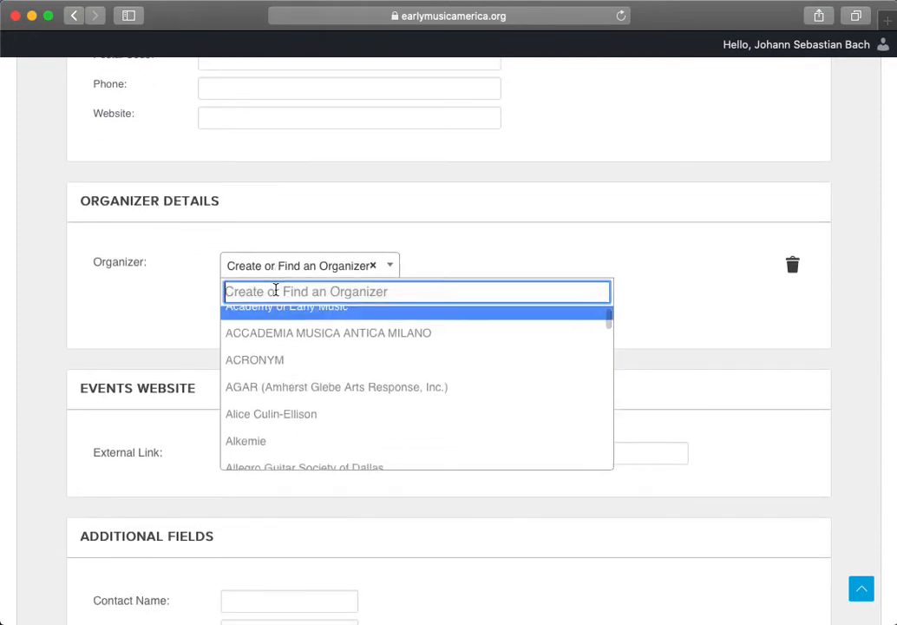
type("early music")
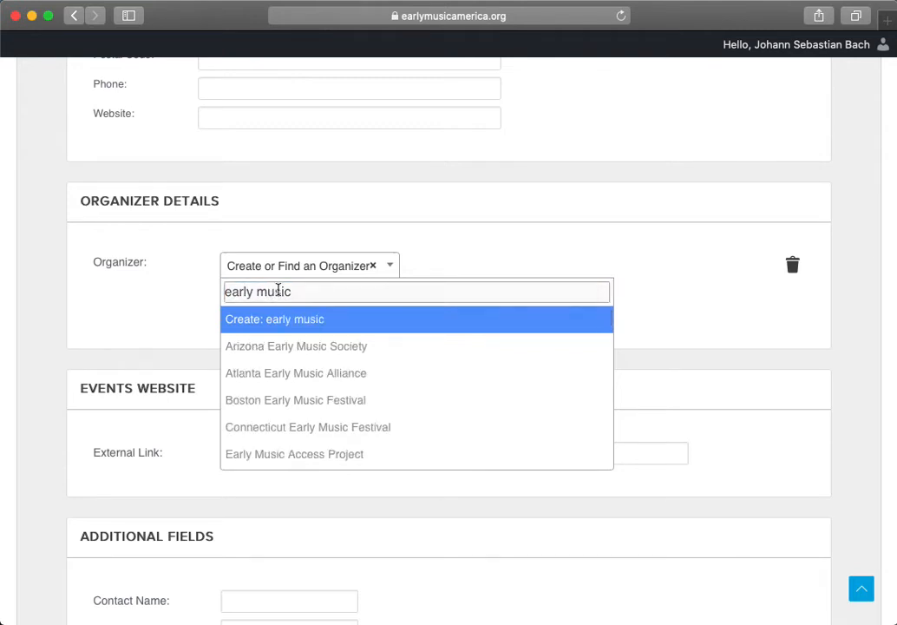
type(" am")
left_click(262, 346)
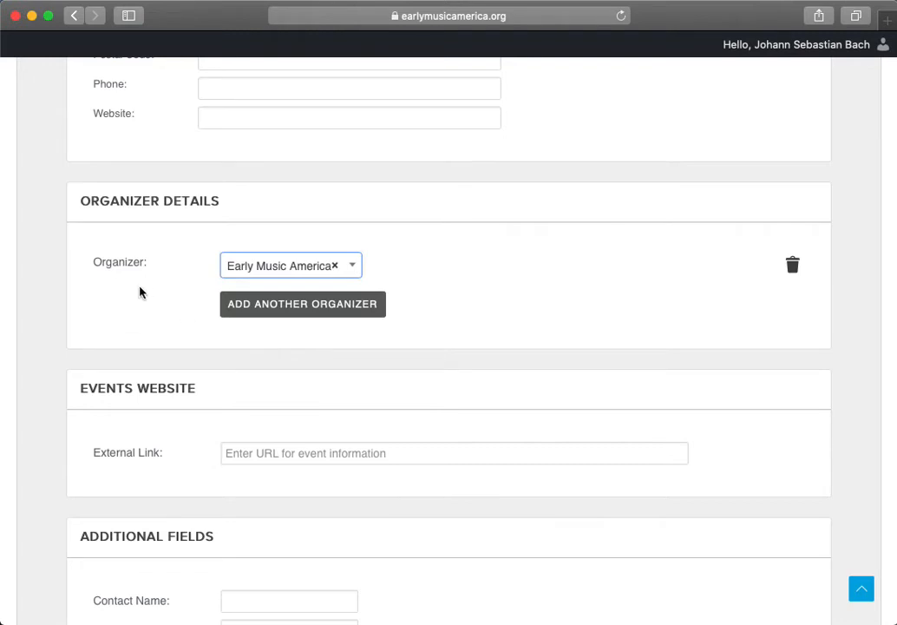
- Add a second organizer to the event and choose American Harp Society from the existing organizers
left_click(299, 314)
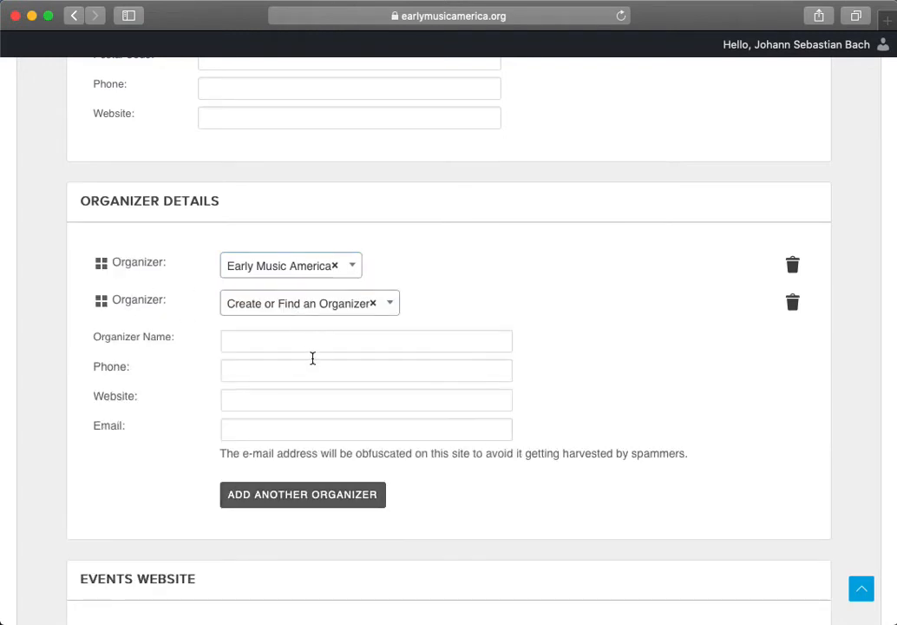
left_click(312, 309)
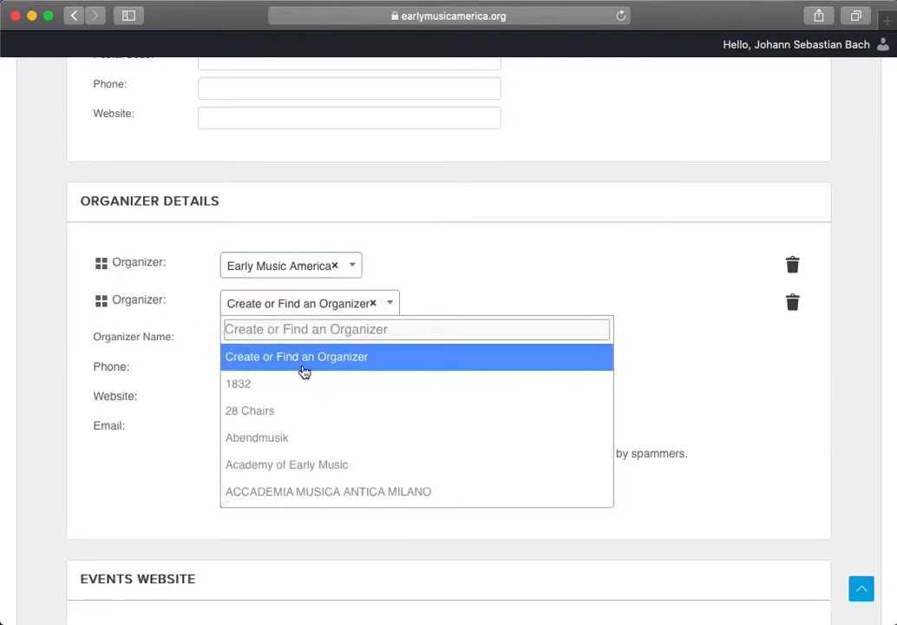
scroll(314, 484, "down", 10)
scroll(317, 486, "up", 2)
left_click(351, 434)
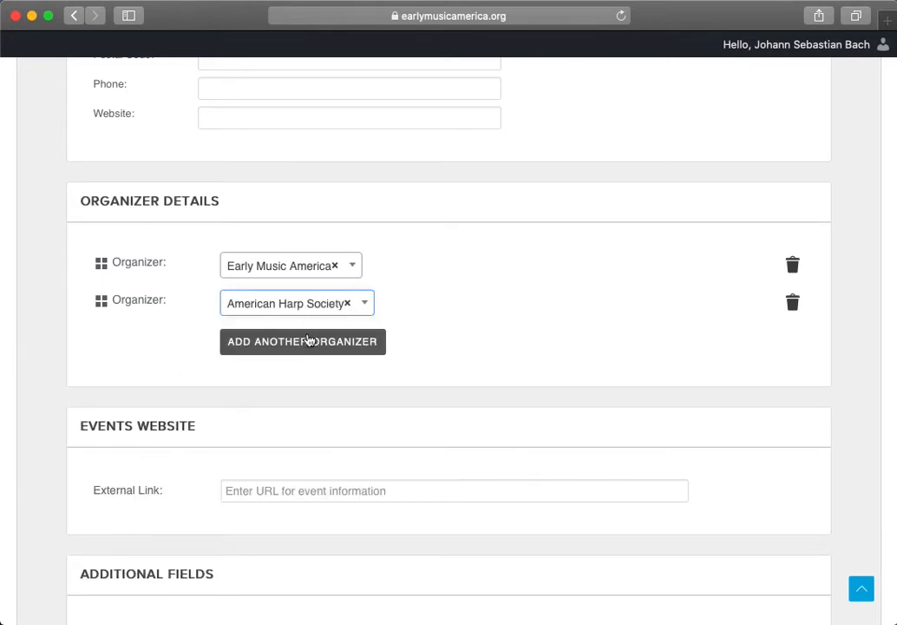
- Add a third organizer entry to see its blank fields, and delete both it and the American Harp Society entry
left_click(351, 341)
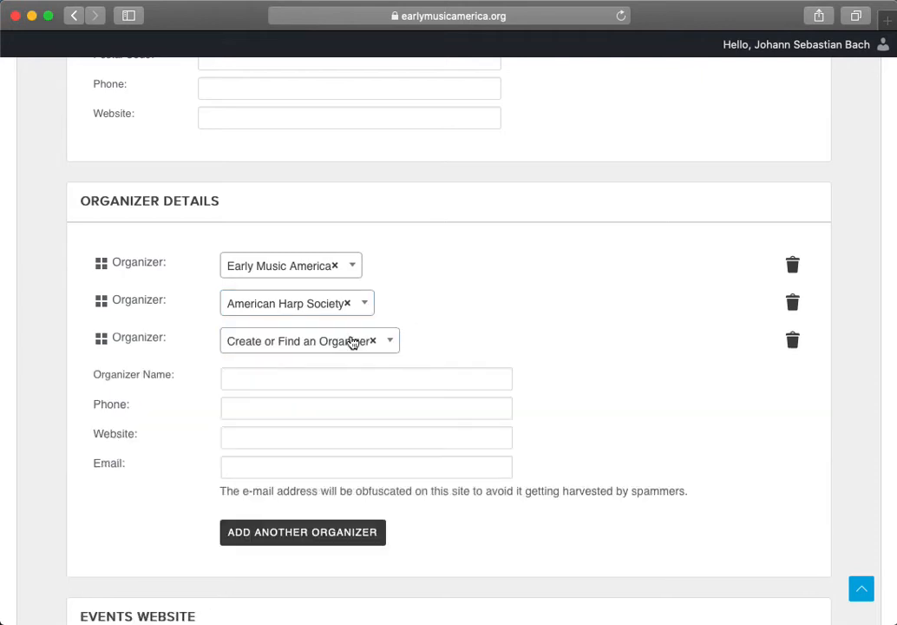
left_click(277, 383)
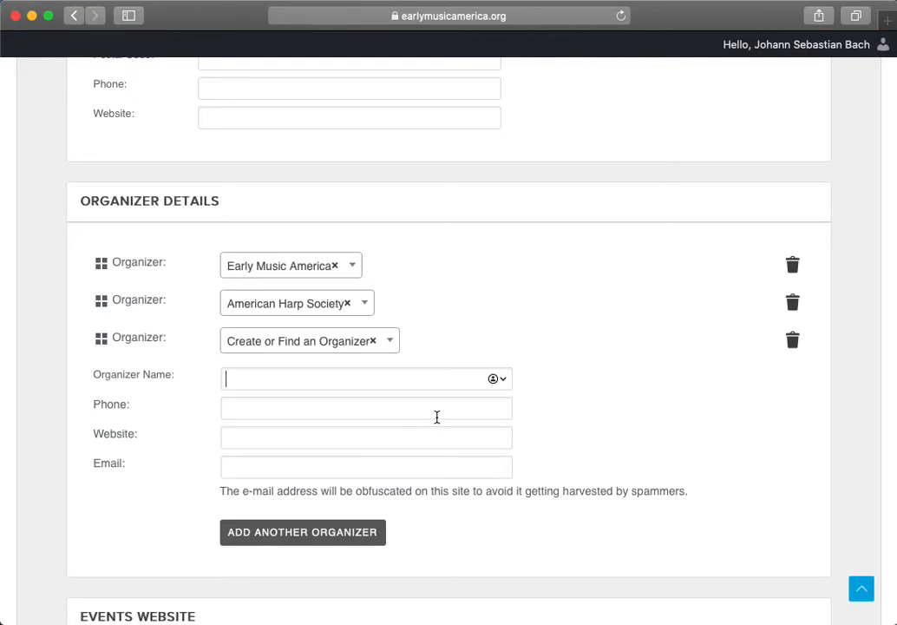
left_click(373, 343)
left_click(792, 341)
left_click(791, 339)
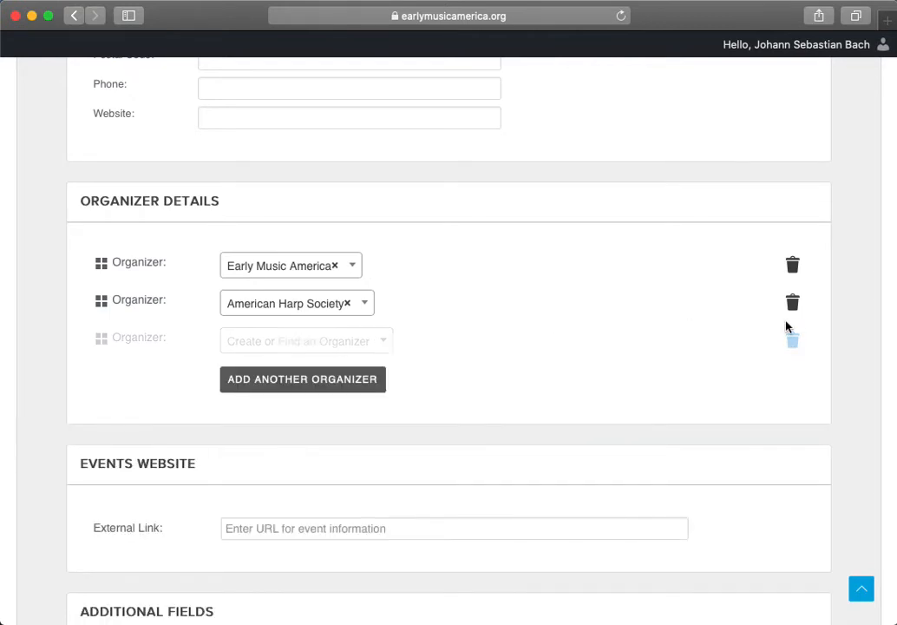
left_click(789, 305)
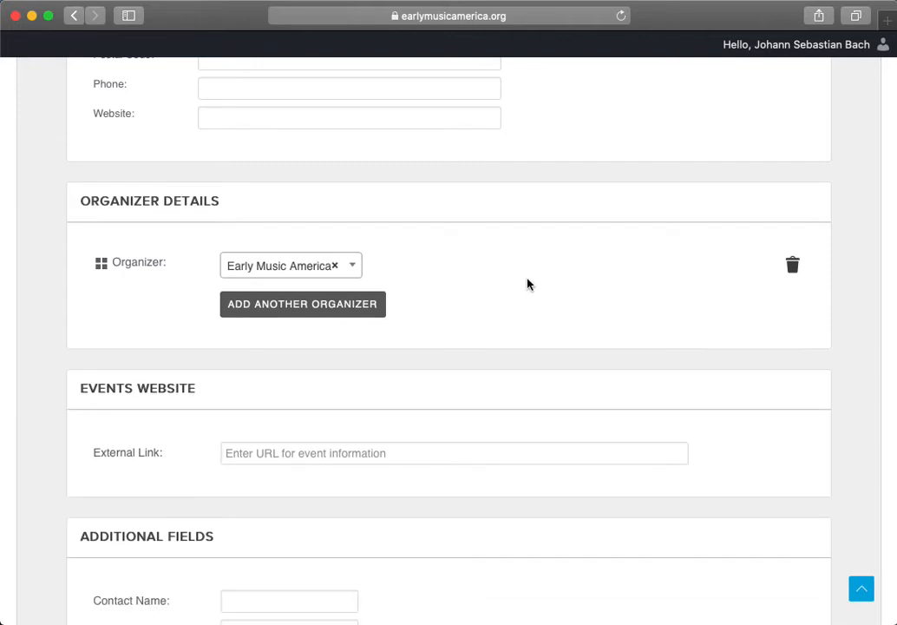
- Look over the event's external link and the additional fields for contact details, additional costs and performers
scroll(528, 284, "down", 3)
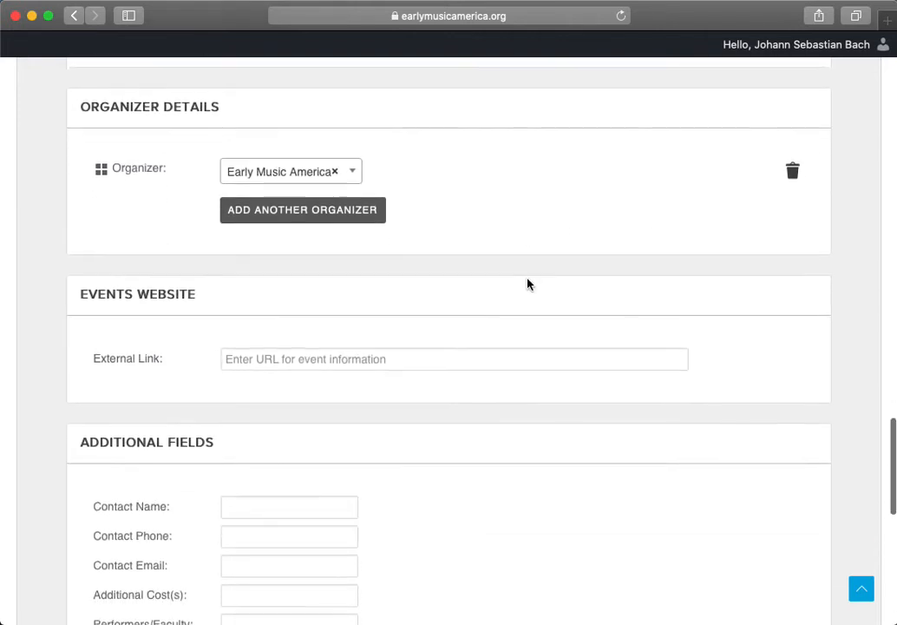
scroll(528, 283, "down", 1)
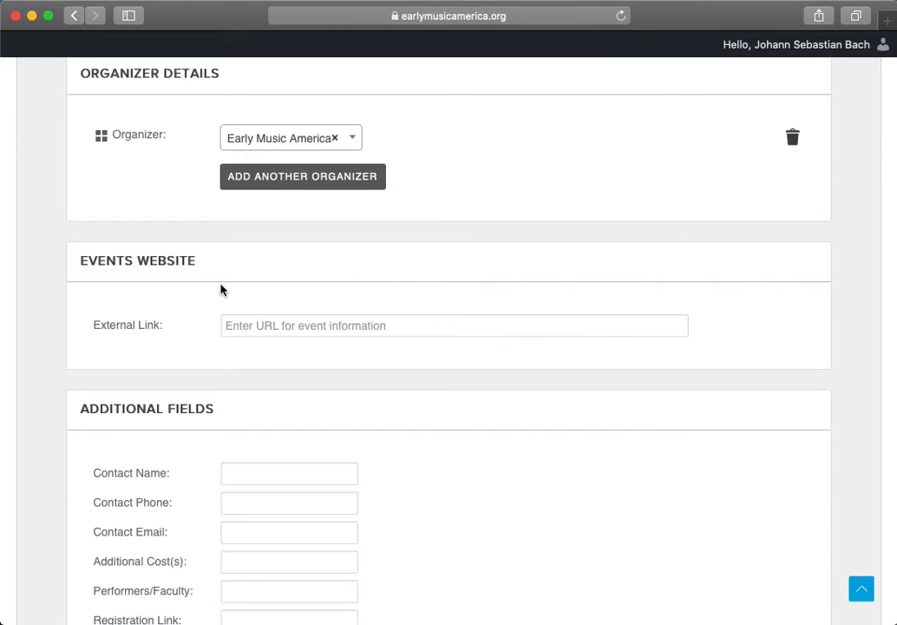
scroll(221, 289, "down", 6)
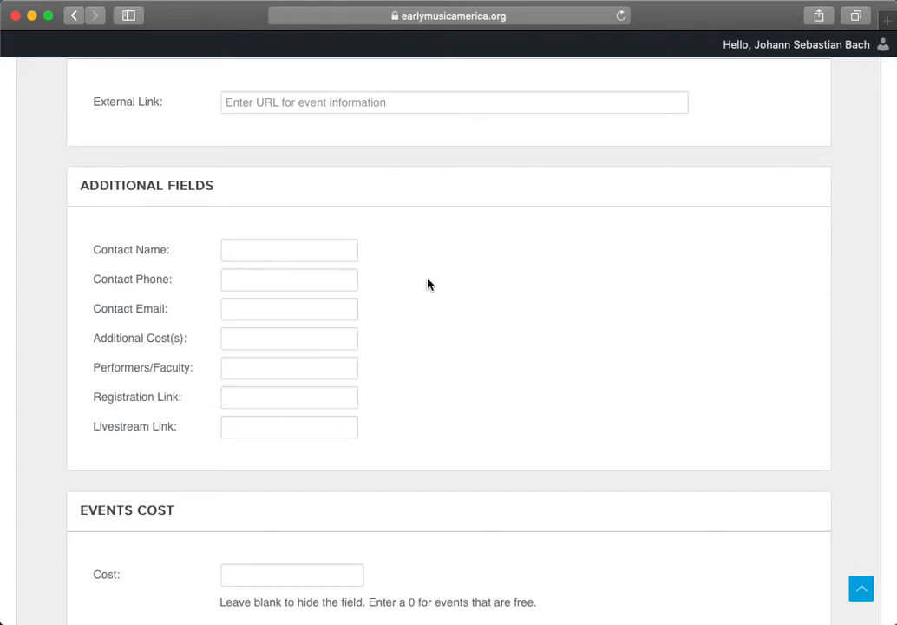
scroll(426, 282, "down", 2)
scroll(428, 282, "down", 1)
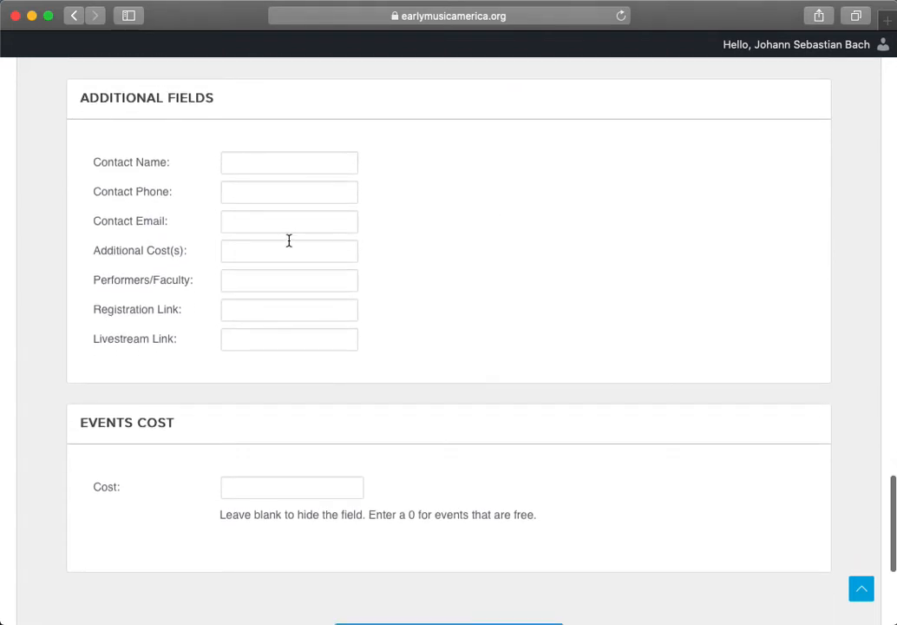
left_click(228, 245)
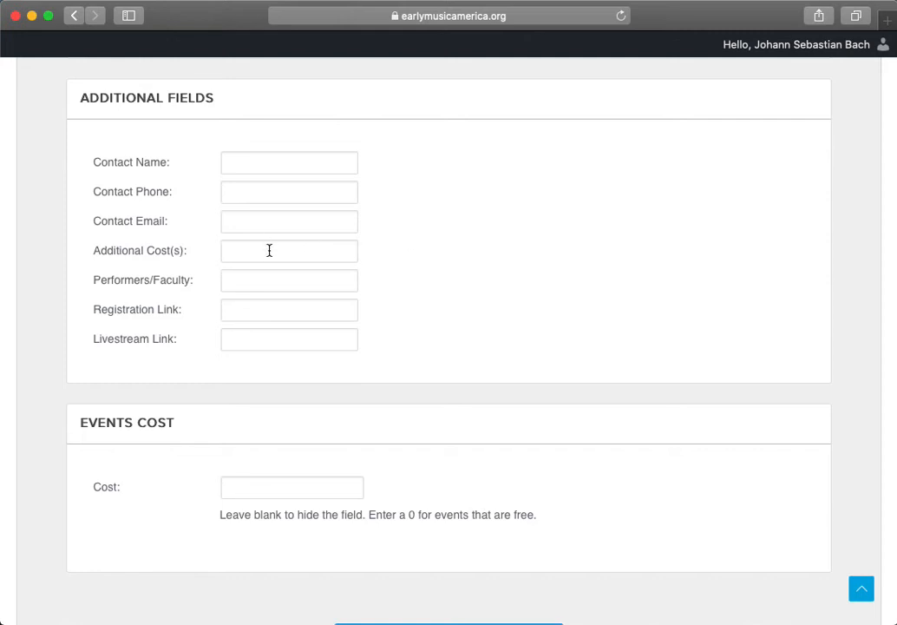
scroll(416, 262, "down", 1)
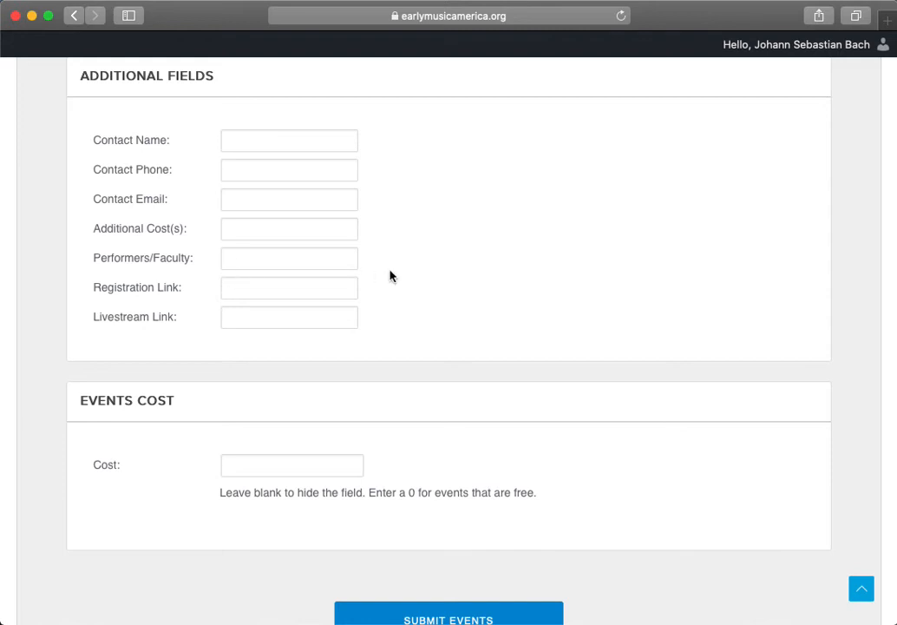
scroll(389, 276, "up", 1)
scroll(390, 276, "down", 2)
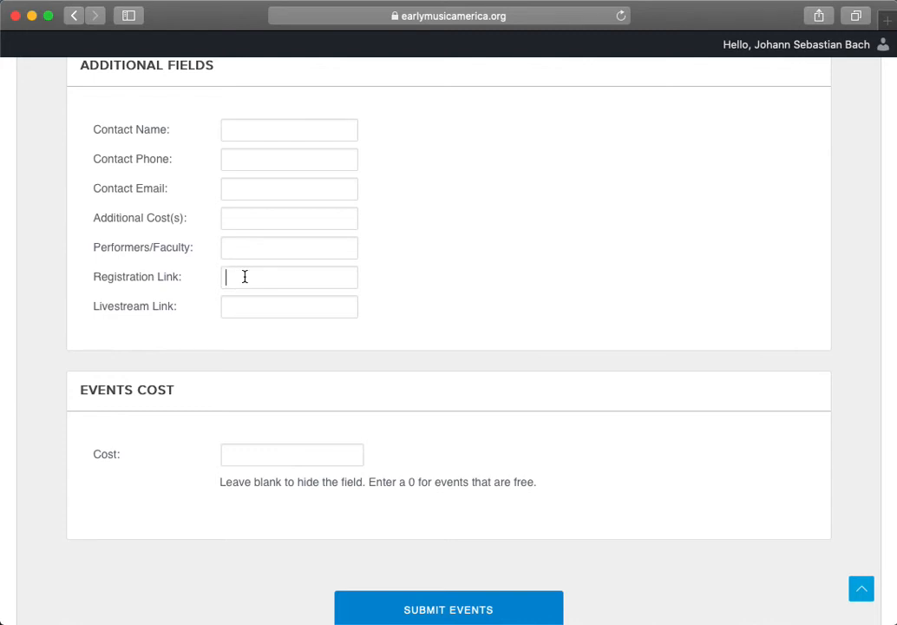
- Examine the registration link, livestream link and event cost fields, leaving them blank
left_click(226, 278)
scroll(425, 298, "down", 2)
left_click(249, 212)
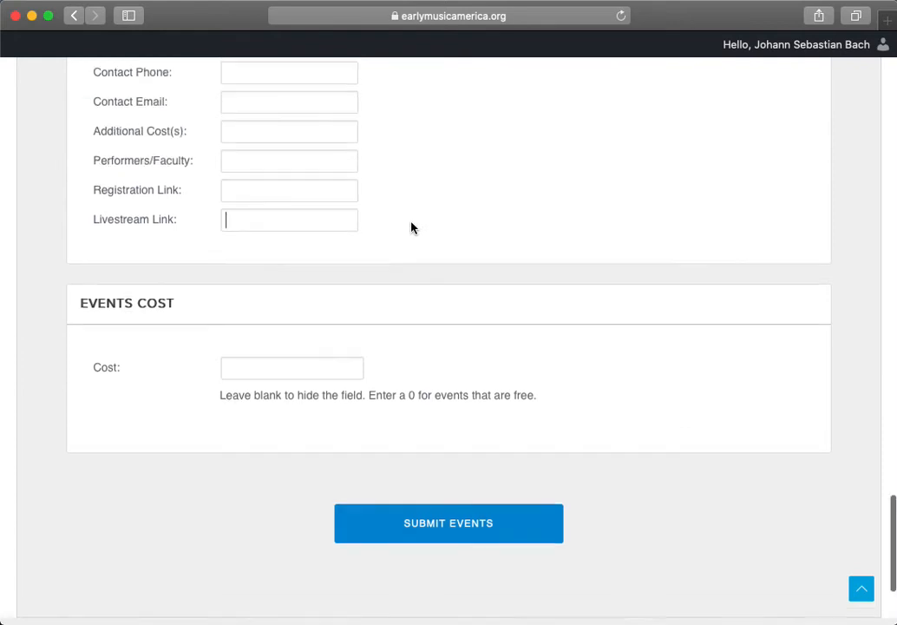
scroll(411, 227, "up", 4)
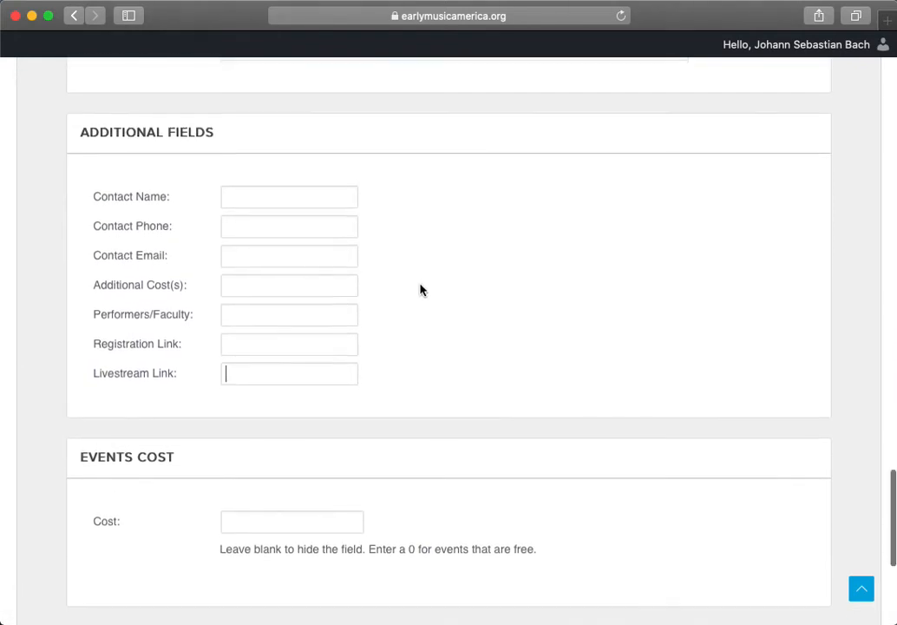
scroll(421, 288, "down", 3)
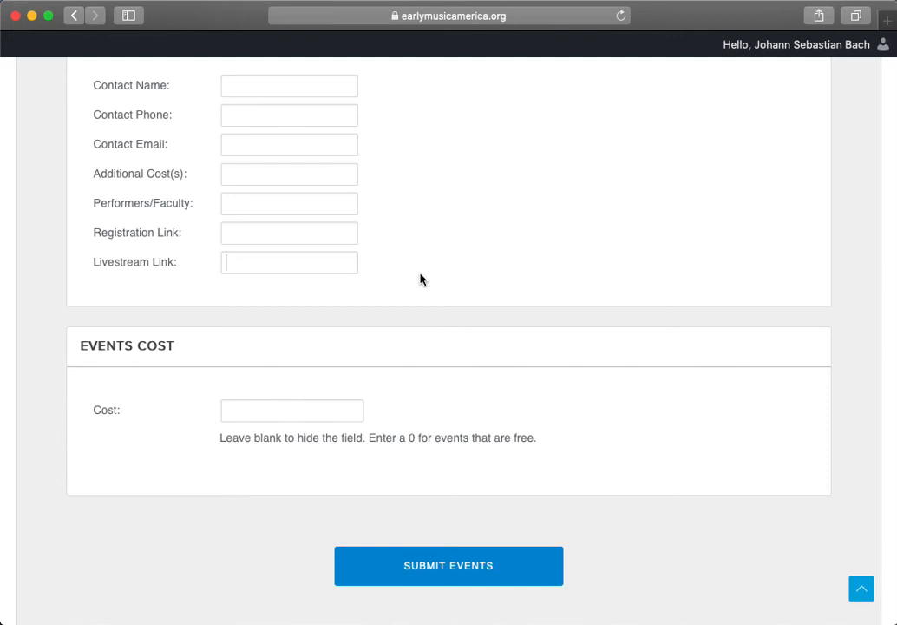
type("http")
key("BackSpace")
key("BackSpace")
scroll(149, 405, "down", 1)
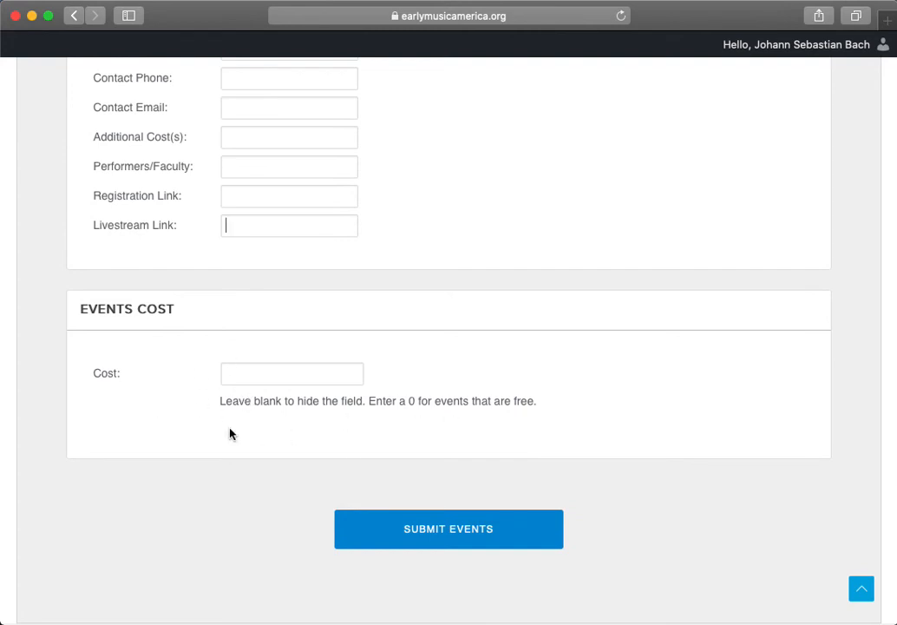
- Submit the completed event and look over the submission page's options for viewing or editing it
scroll(421, 360, "up", 10)
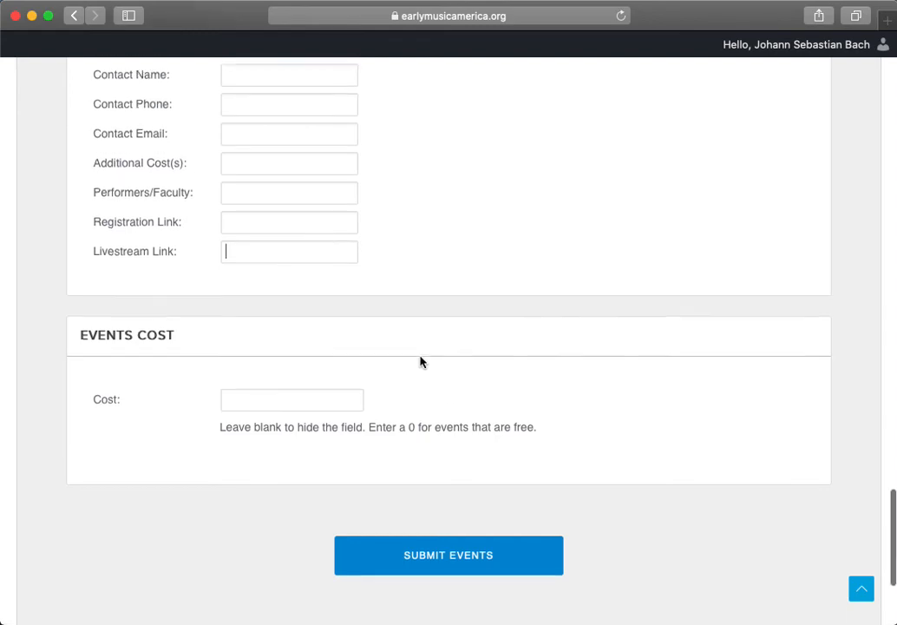
scroll(422, 363, "up", 5)
scroll(423, 362, "down", 13)
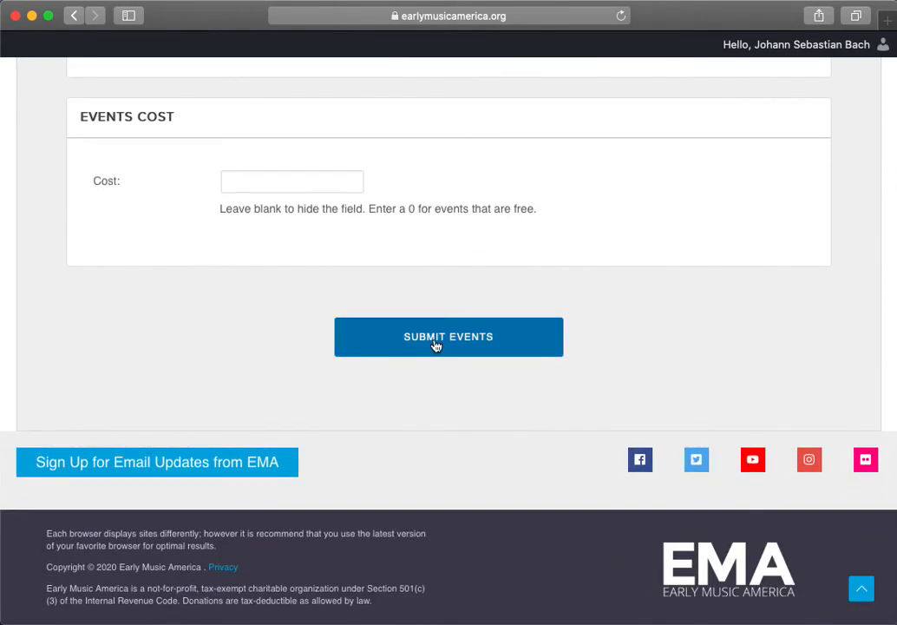
left_click(436, 345)
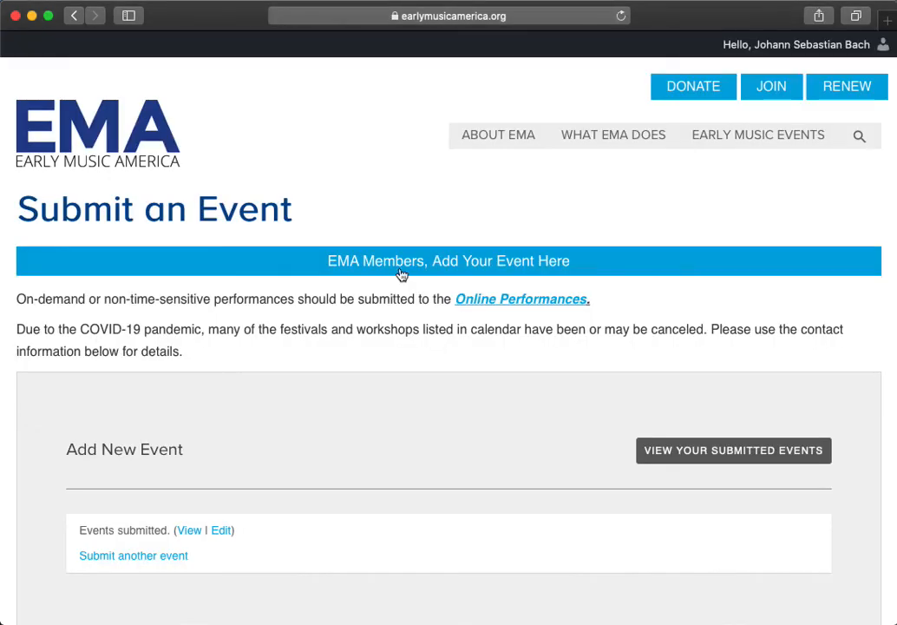
scroll(354, 230, "down", 4)
scroll(342, 234, "up", 1)
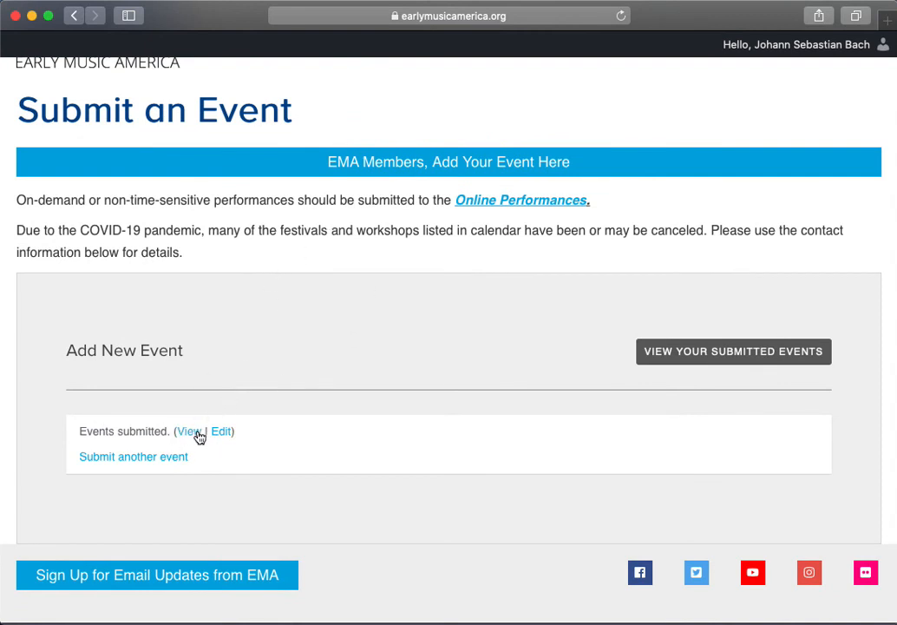
- Open the list of your submitted events and check its upcoming events
left_click(681, 360)
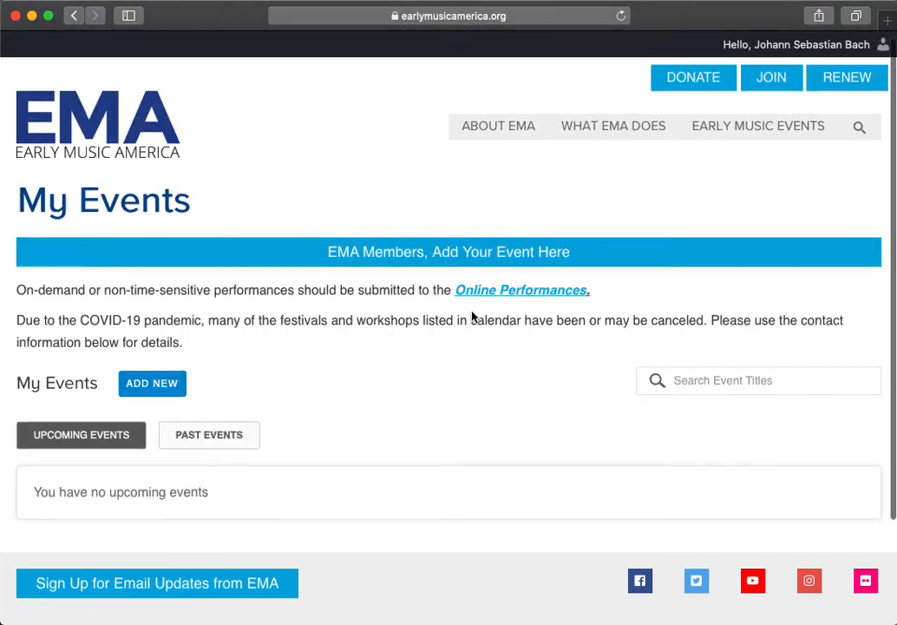
scroll(472, 315, "down", 3)
scroll(466, 323, "up", 1)
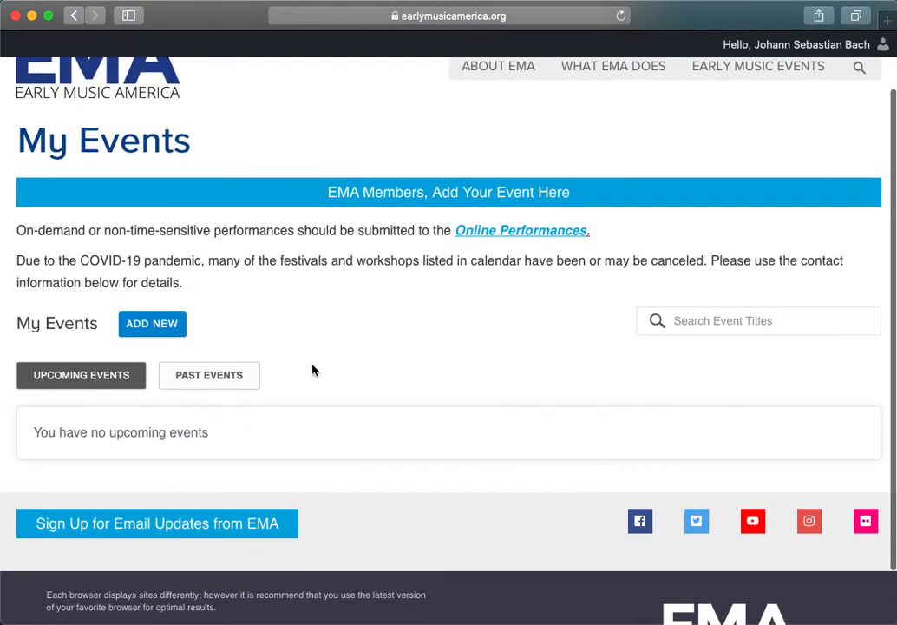
scroll(313, 370, "up", 2)
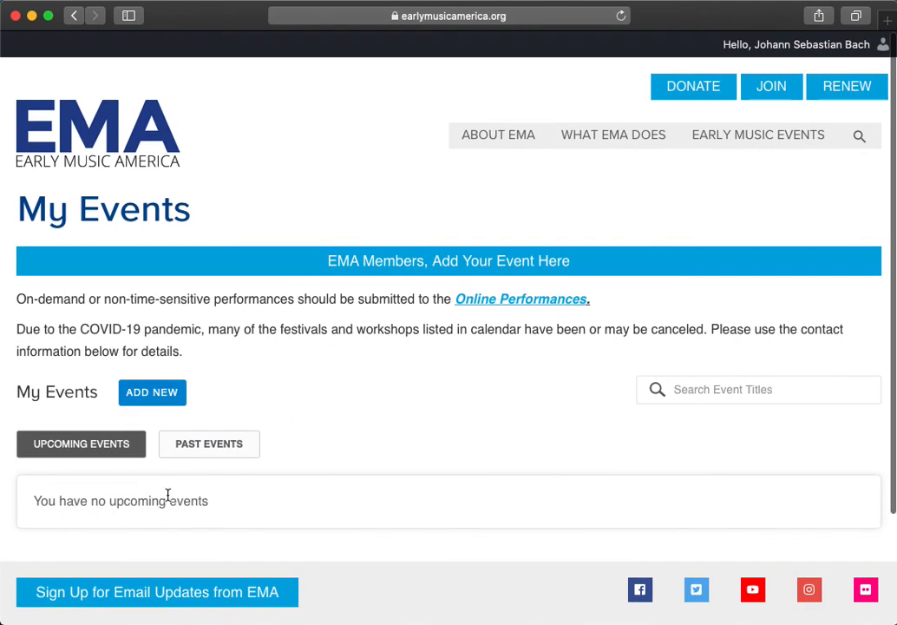
left_click(99, 452)
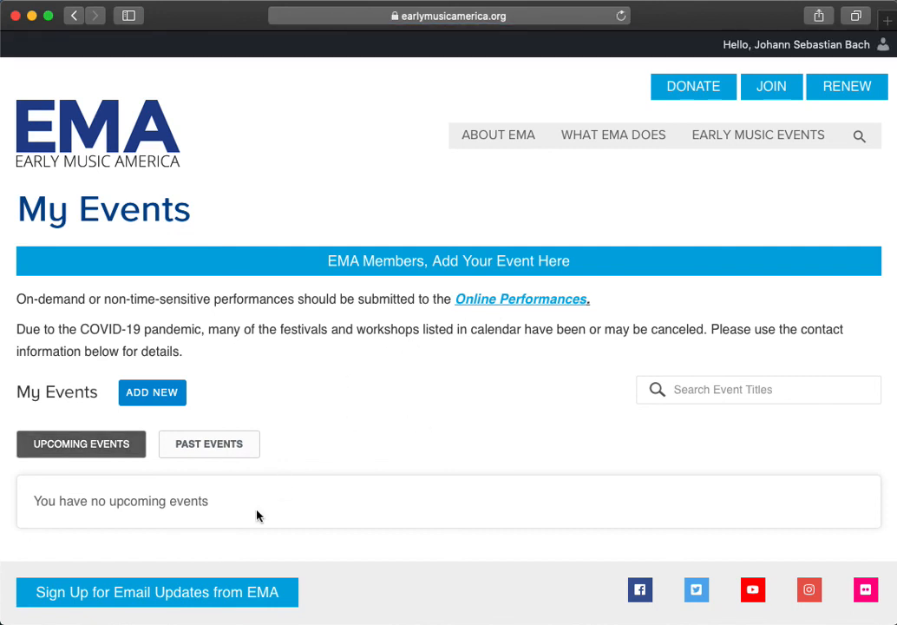
- Open the Member Concert & Workshop Calendar and look through the July 2020 event listings
mouse_move(737, 135)
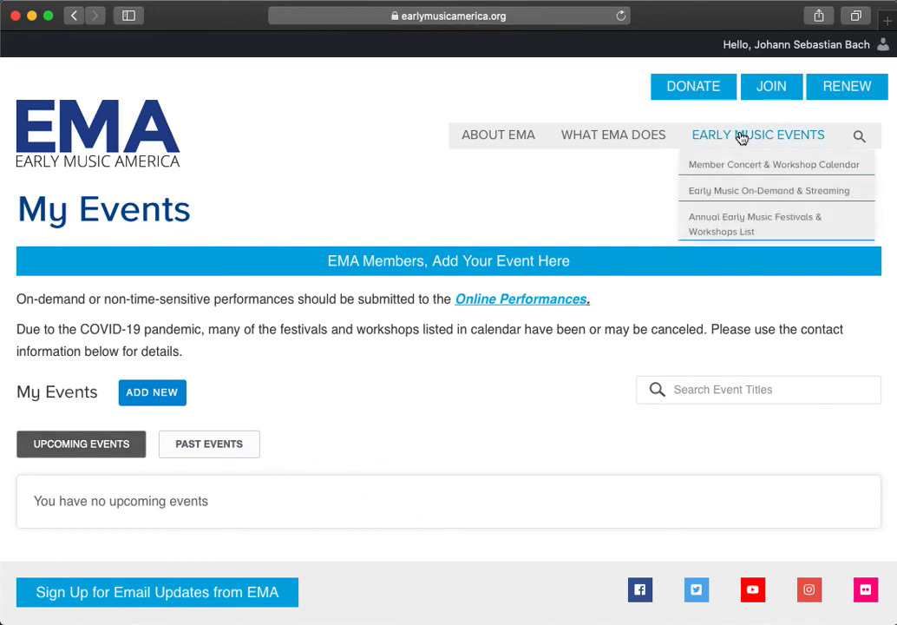
left_click(742, 167)
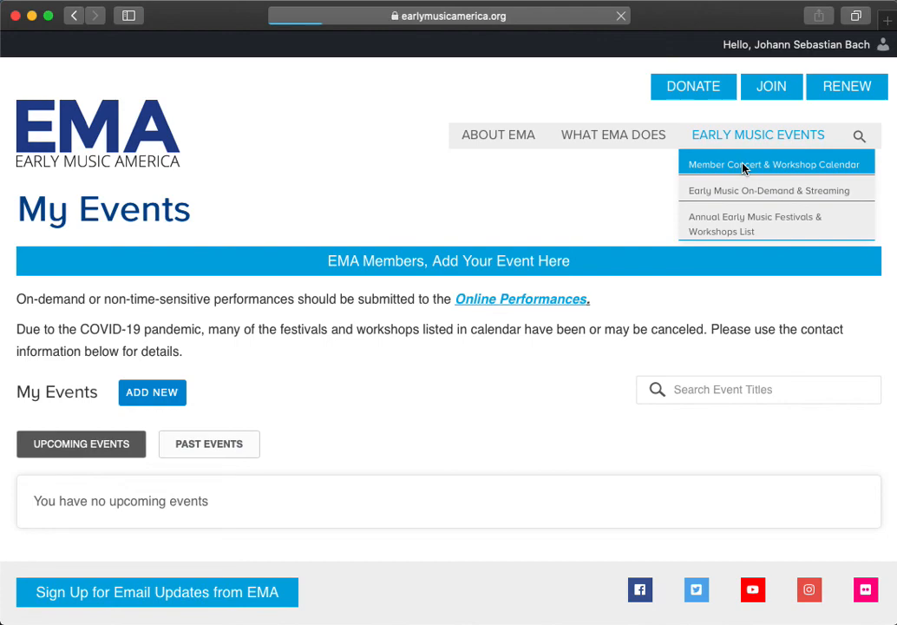
scroll(383, 287, "down", 15)
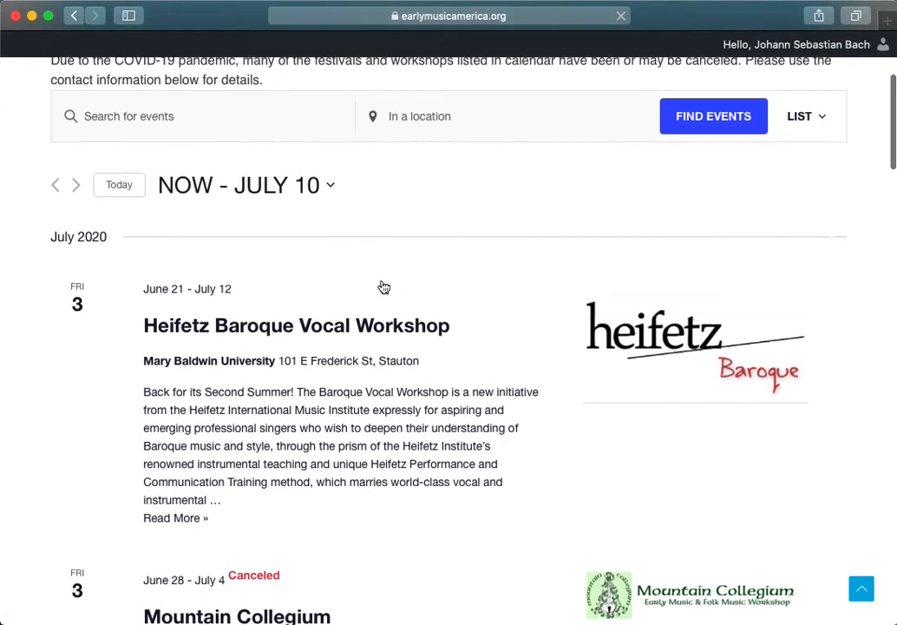
scroll(382, 286, "down", 2)
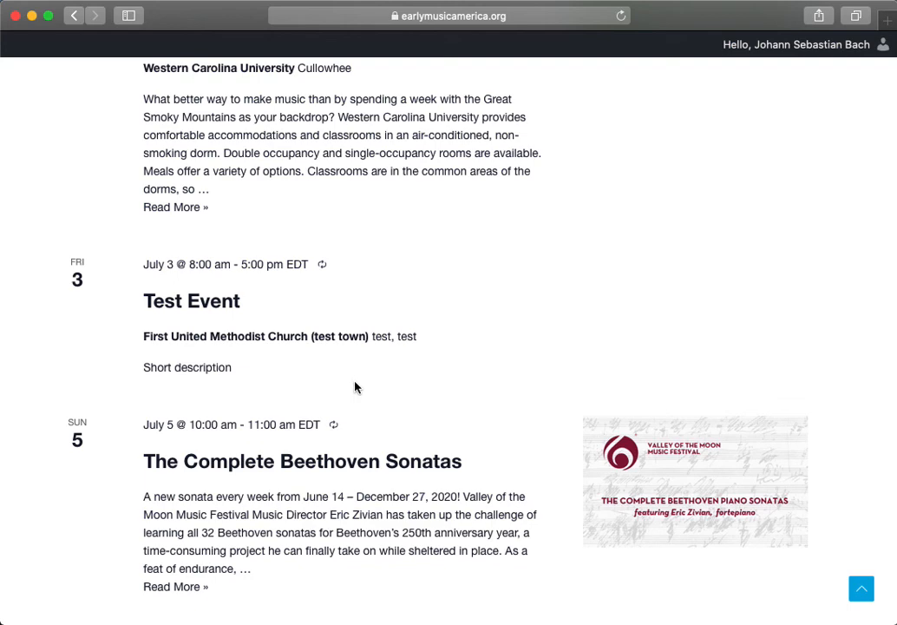
scroll(355, 387, "up", 10)
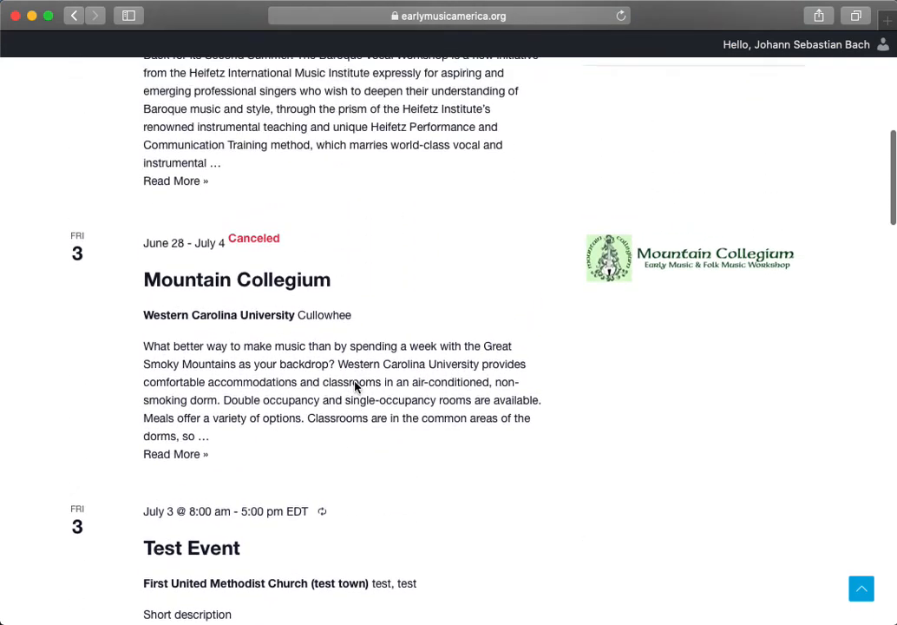
scroll(355, 386, "up", 8)
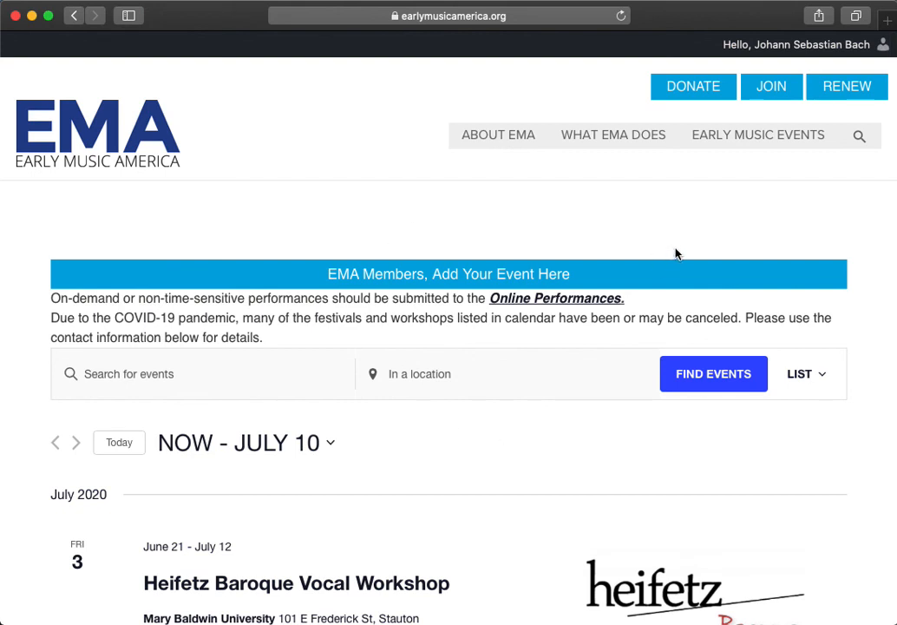
scroll(590, 246, "down", 3)
scroll(590, 248, "up", 2)
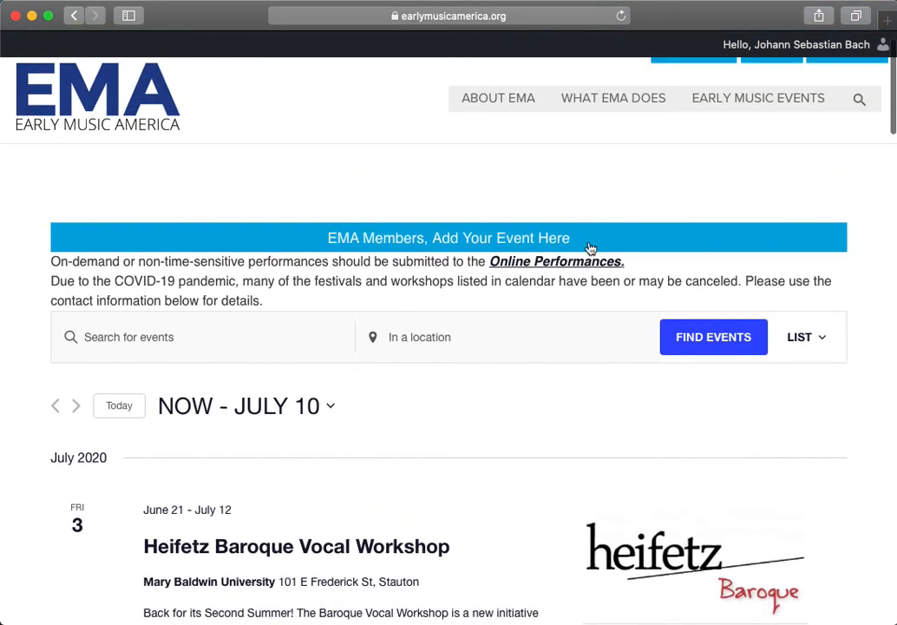
mouse_move(524, 103)
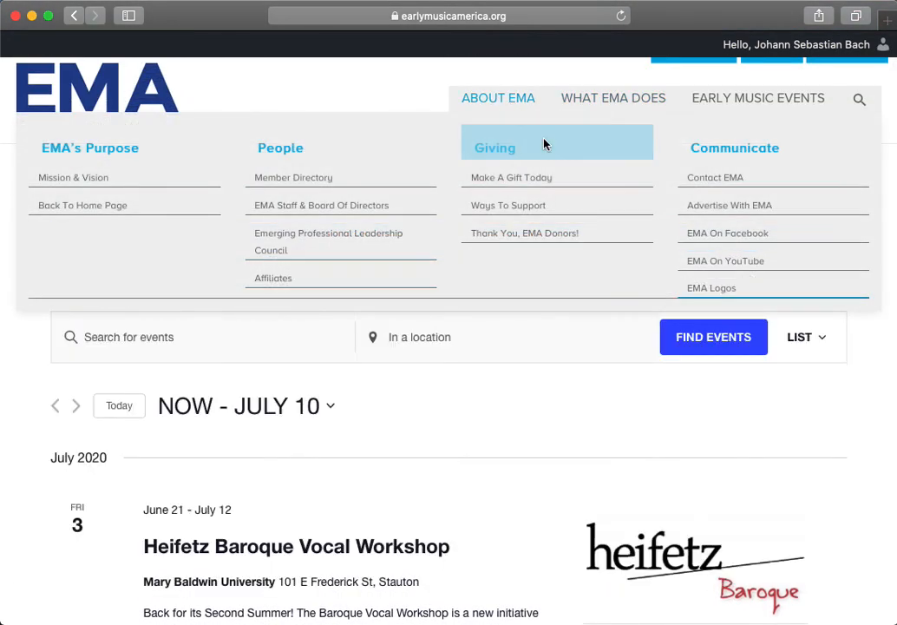
scroll(595, 429, "up", 1)
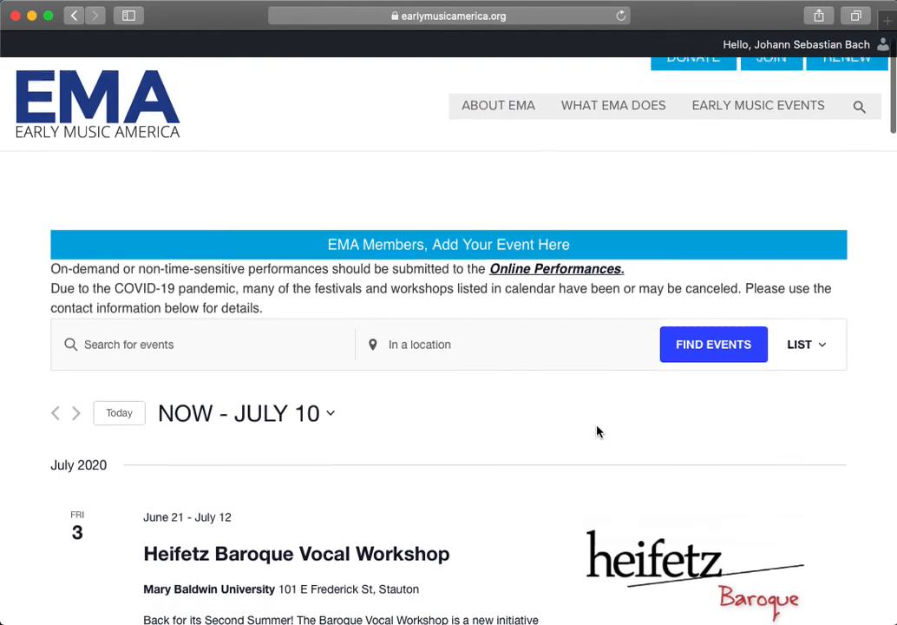